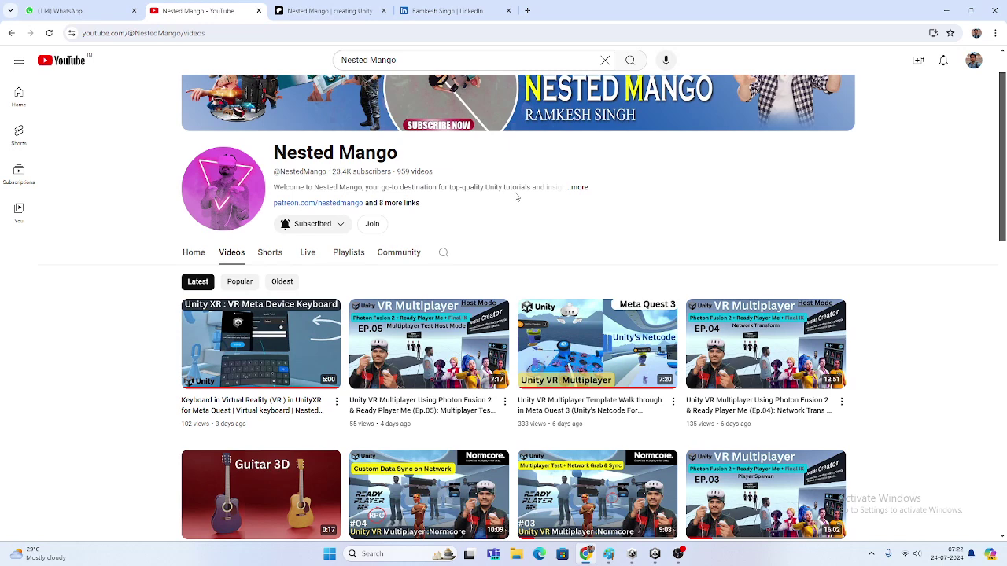
# - Browse the 11 Nested Mango shop products on Patreon, then bring up the creator's LinkedIn profile
pyautogui.scroll(1, 496, 240)
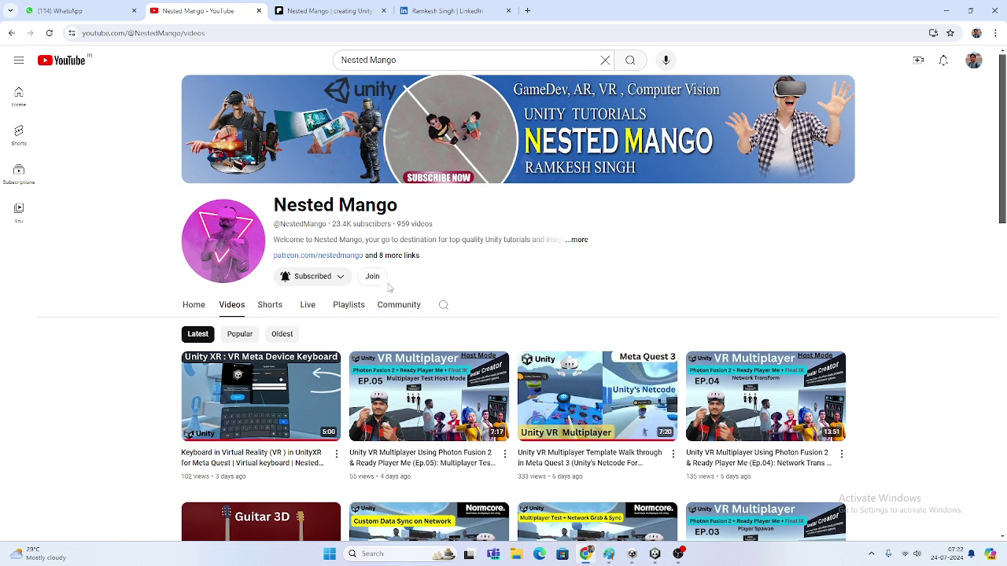
pyautogui.click(307, 9)
pyautogui.scroll(-2, 340, 359)
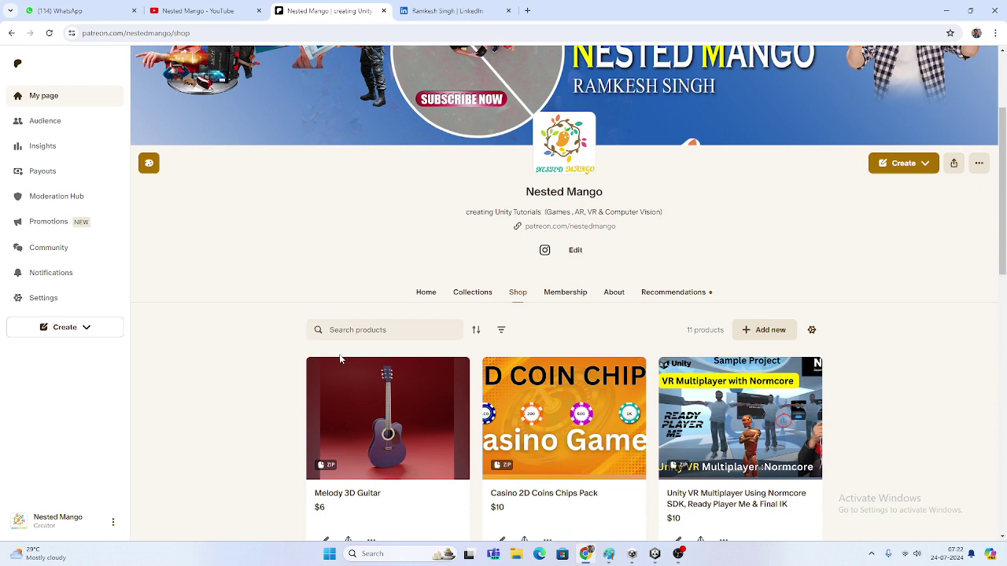
pyautogui.scroll(-2, 584, 236)
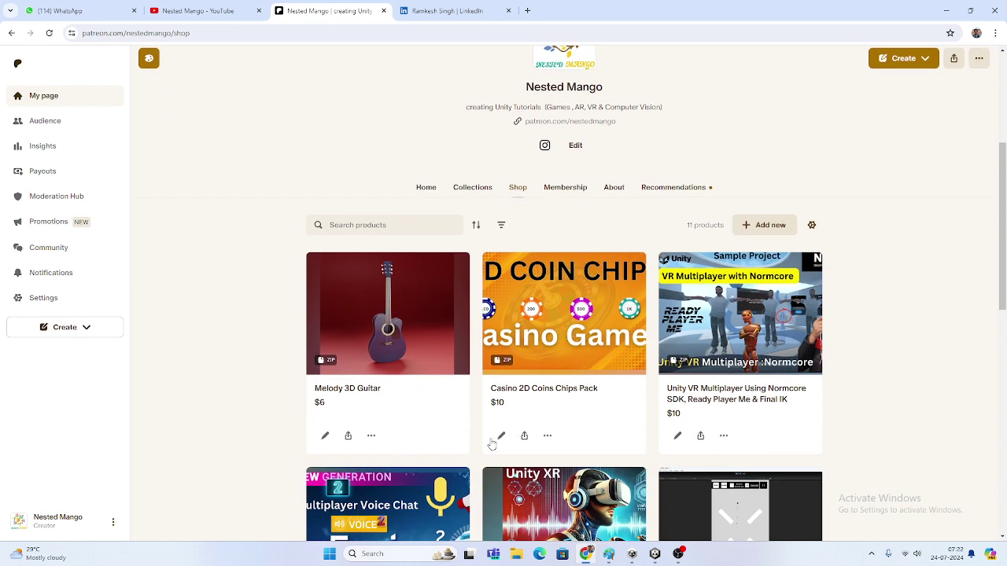
pyautogui.scroll(-3, 551, 409)
pyautogui.scroll(5, 567, 311)
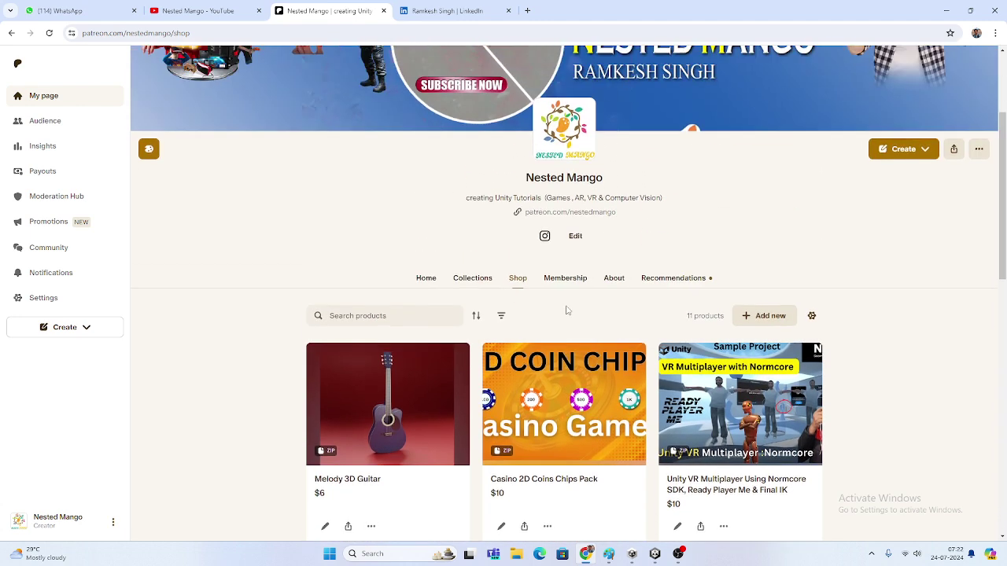
pyautogui.scroll(2, 566, 311)
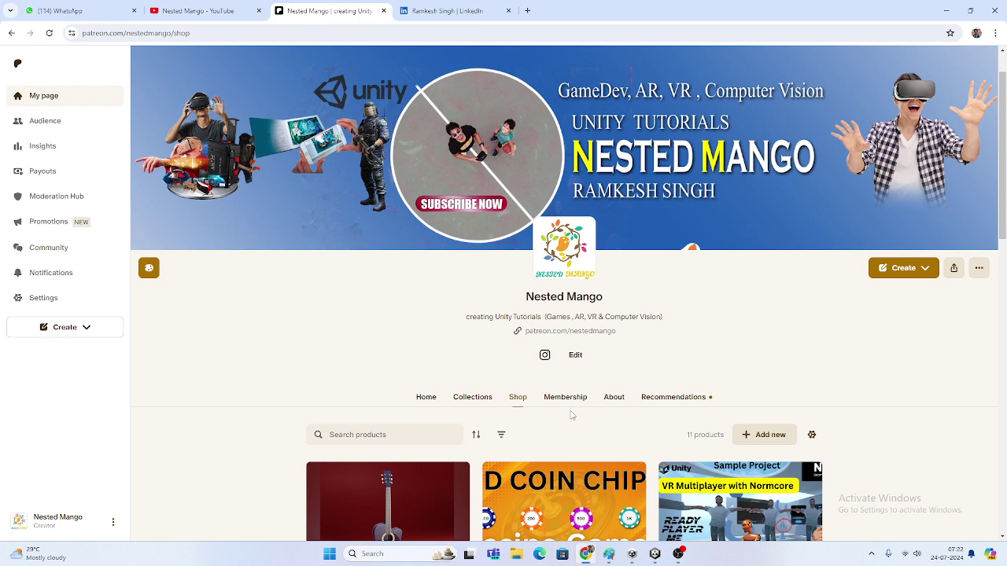
pyautogui.click(438, 15)
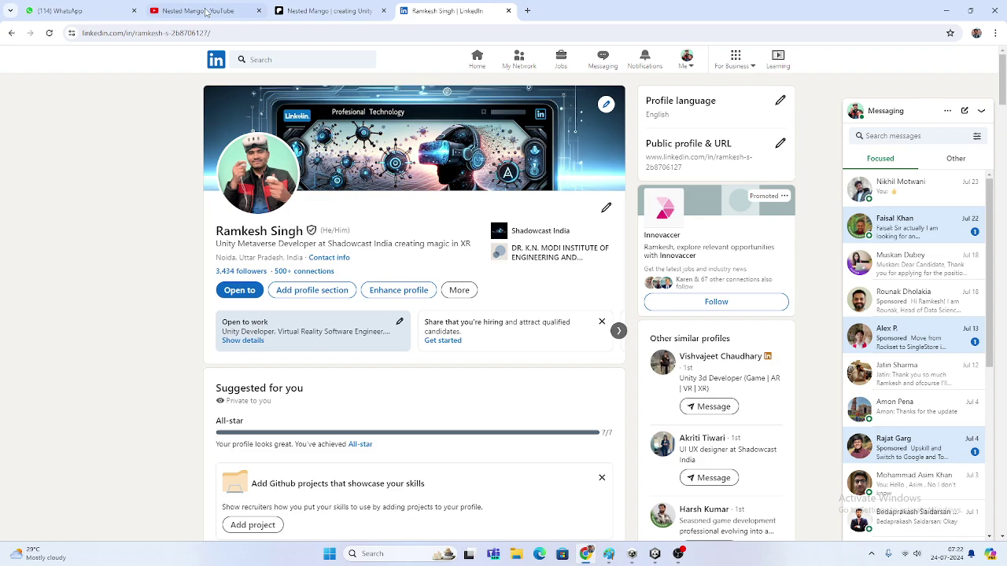
# - Open the NetworkPlayer folder; inspect XR Interaction Setup, network manager, XRI Network Game Manager and Environment
pyautogui.hotkey('alt', 'Tab')
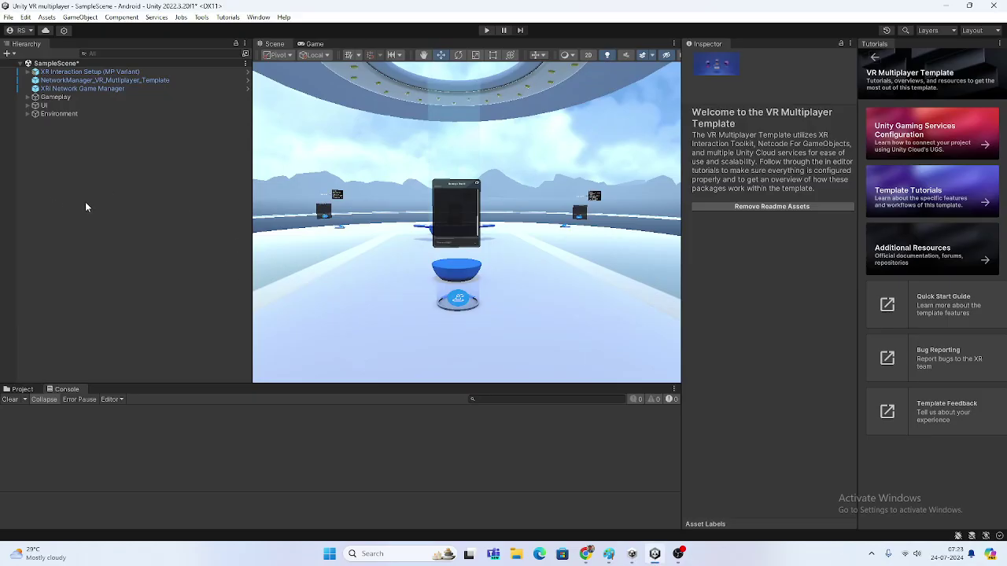
pyautogui.click(22, 390)
pyautogui.click(107, 72)
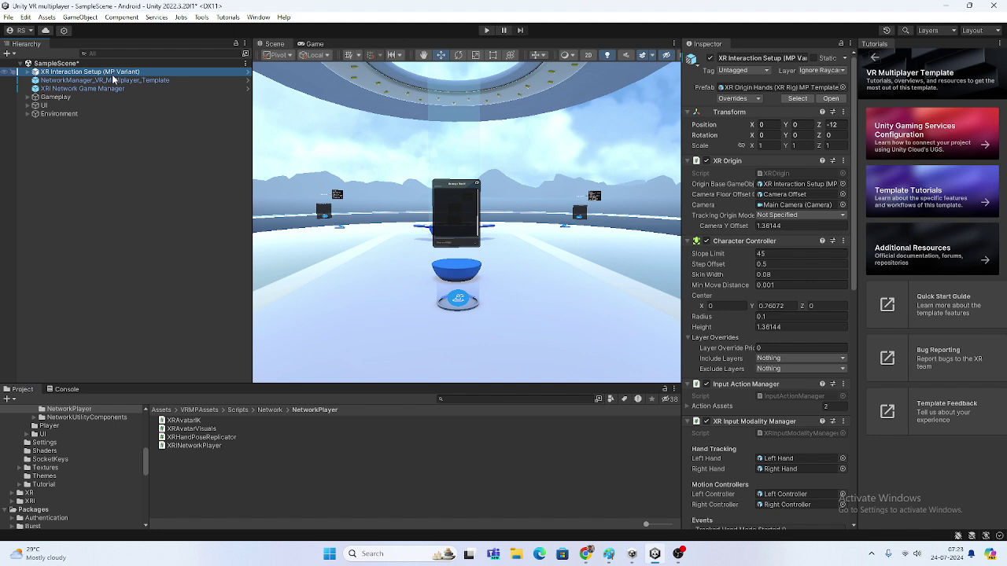
pyautogui.click(116, 80)
pyautogui.click(87, 88)
pyautogui.click(59, 113)
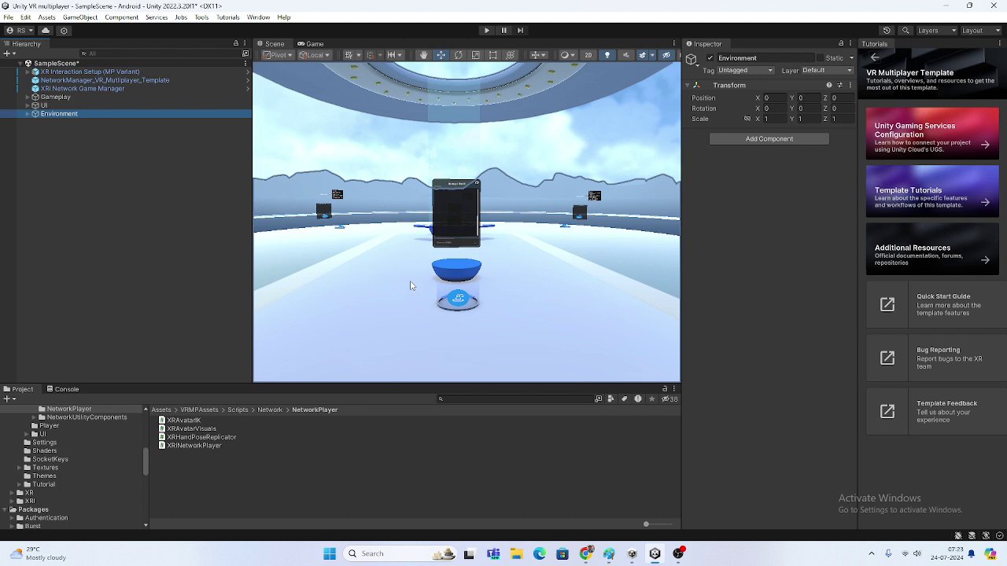
pyautogui.click(607, 557)
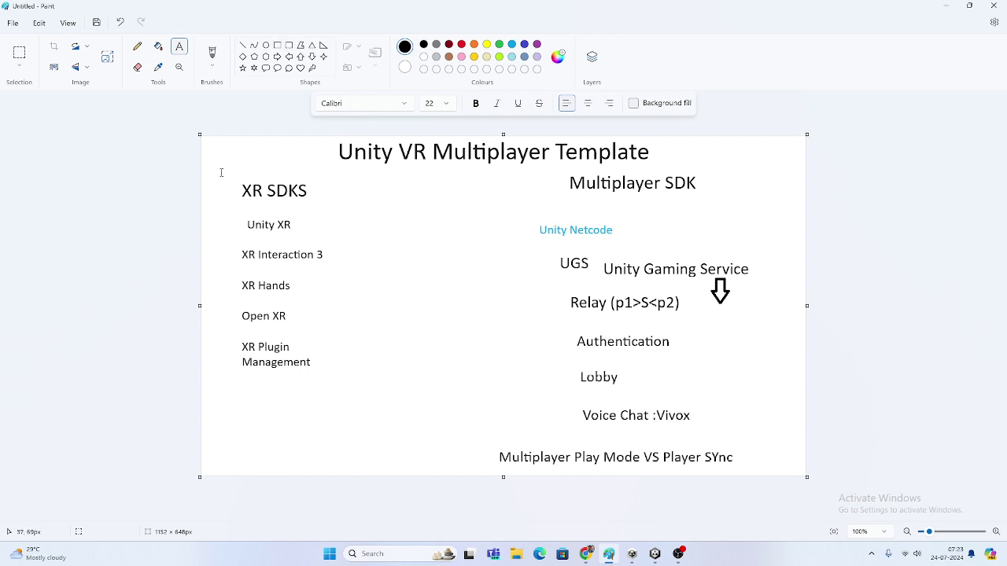
pyautogui.moveTo(223, 178); pyautogui.dragTo(335, 204)
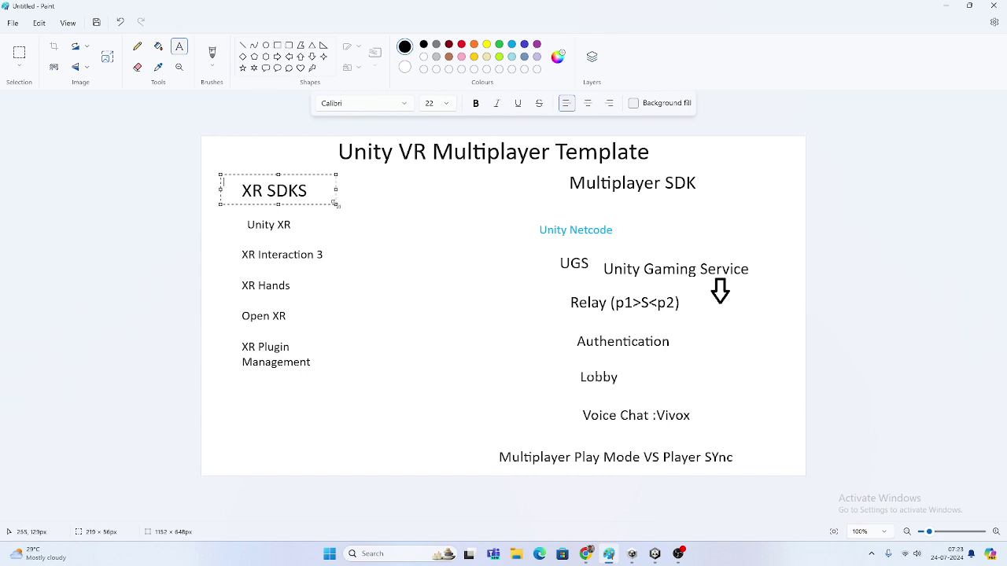
pyautogui.click(338, 208)
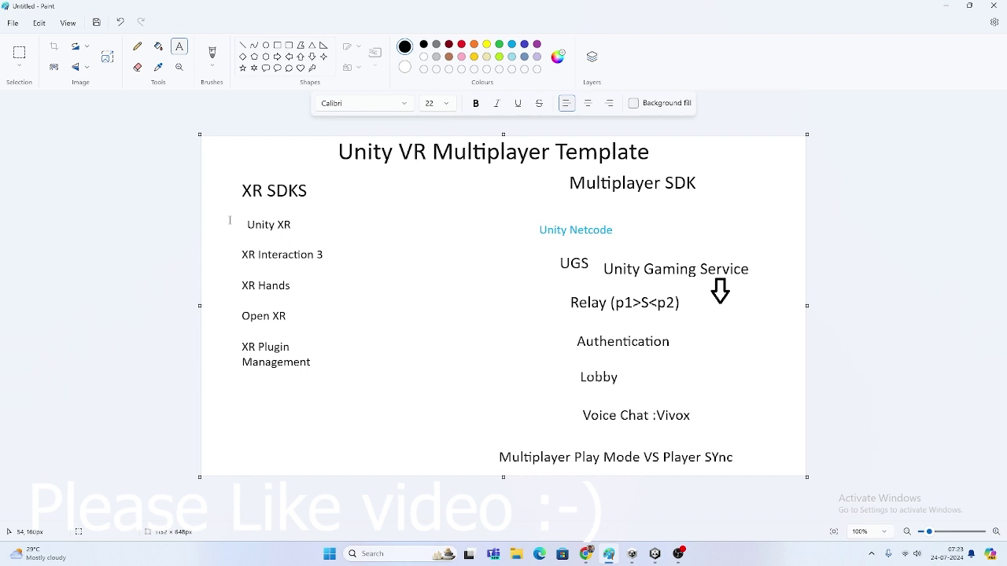
pyautogui.moveTo(229, 221); pyautogui.dragTo(319, 231)
pyautogui.click(347, 243)
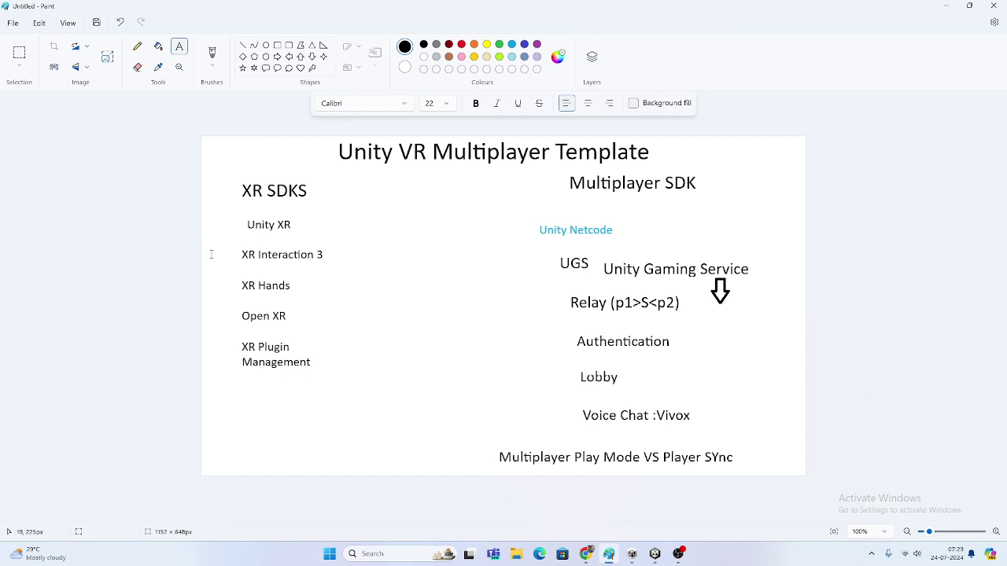
pyautogui.moveTo(233, 244); pyautogui.dragTo(350, 270)
pyautogui.click(248, 290)
pyautogui.moveTo(231, 278); pyautogui.dragTo(342, 294)
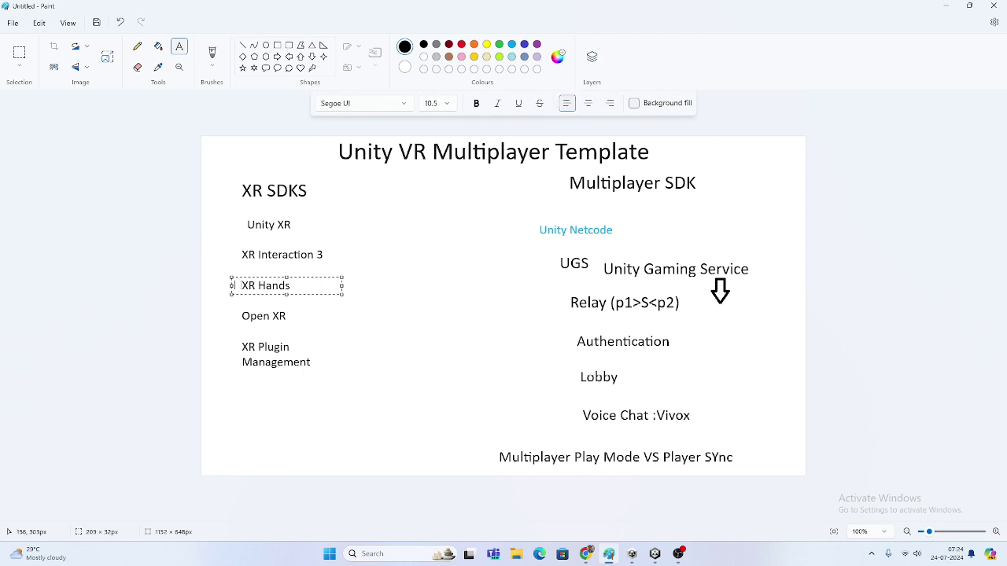
pyautogui.click(299, 327)
pyautogui.moveTo(234, 316); pyautogui.dragTo(302, 324)
pyautogui.click(331, 307)
pyautogui.moveTo(237, 346); pyautogui.dragTo(321, 369)
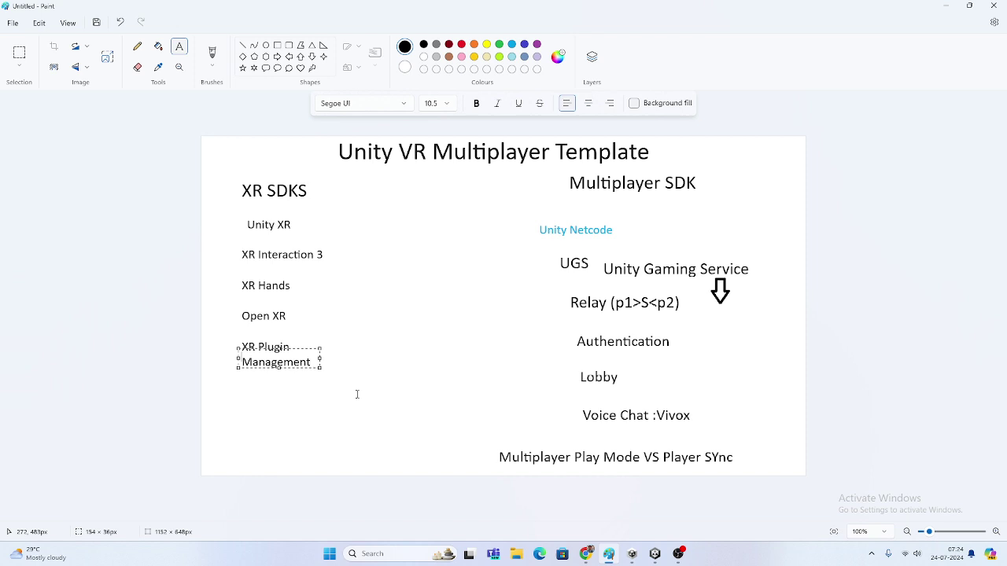
pyautogui.click(356, 394)
pyautogui.moveTo(228, 247); pyautogui.dragTo(340, 265)
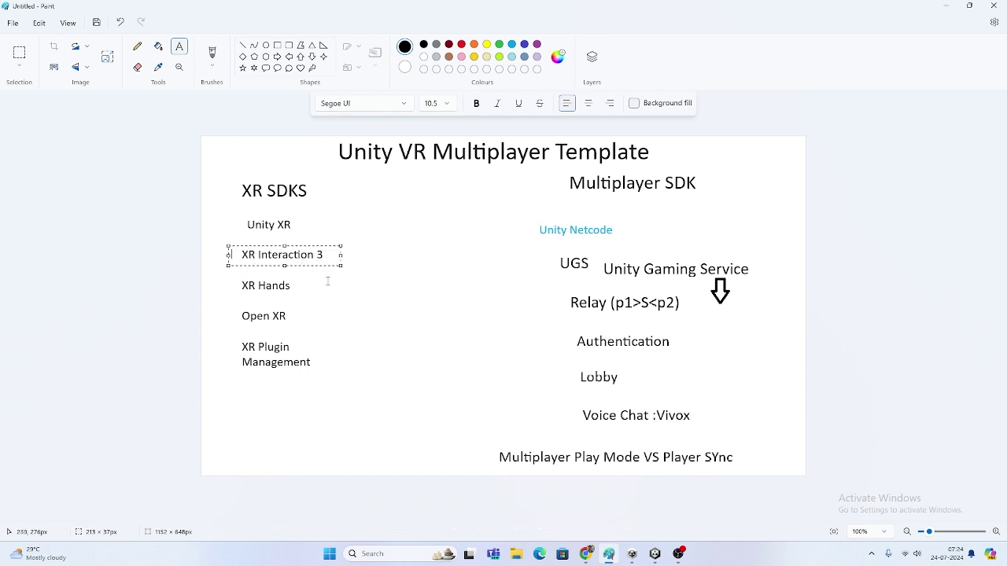
pyautogui.moveTo(235, 188); pyautogui.dragTo(343, 380)
pyautogui.moveTo(566, 170); pyautogui.dragTo(734, 196)
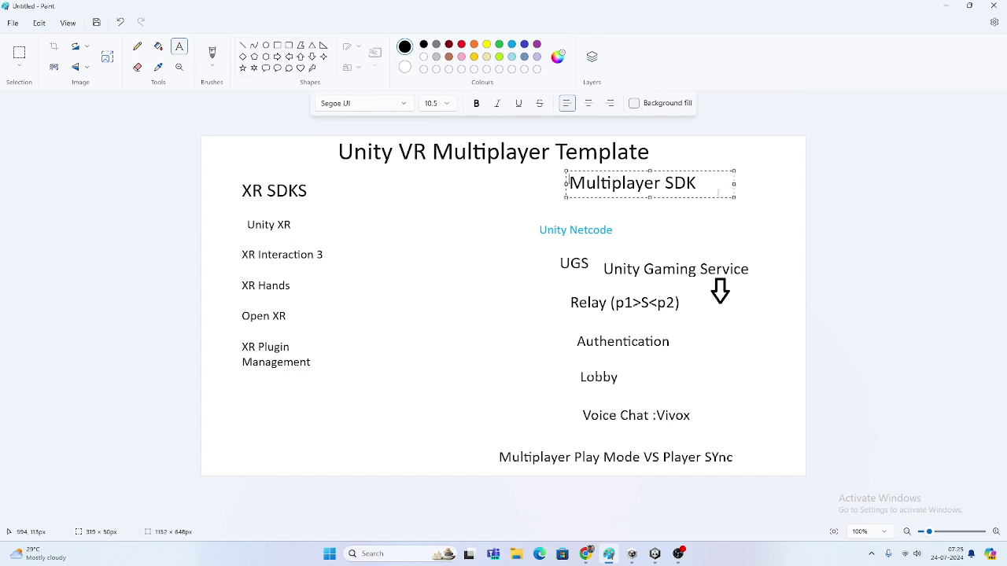
pyautogui.click(516, 227)
pyautogui.moveTo(516, 227); pyautogui.dragTo(620, 242)
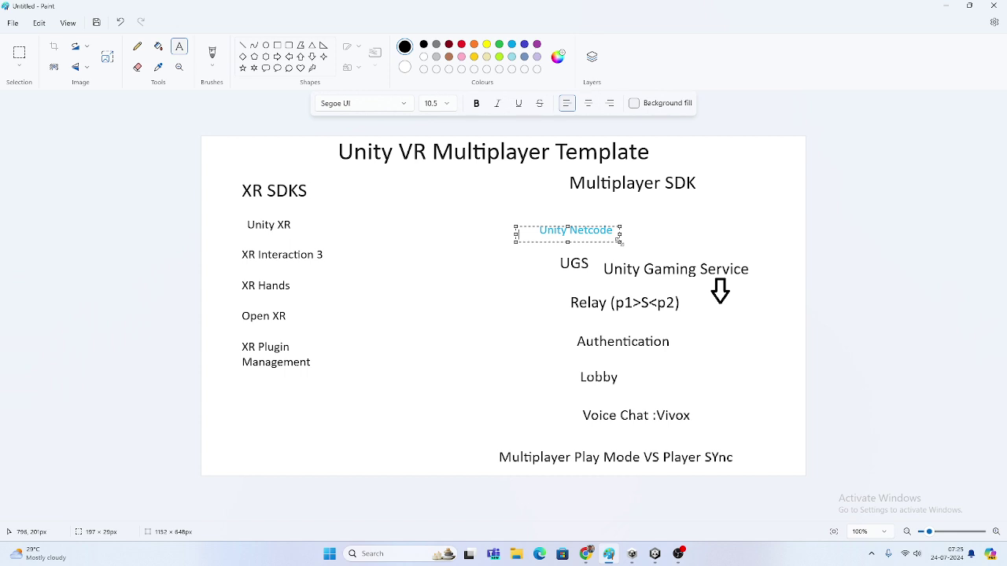
pyautogui.click(528, 212)
pyautogui.moveTo(529, 212); pyautogui.dragTo(631, 247)
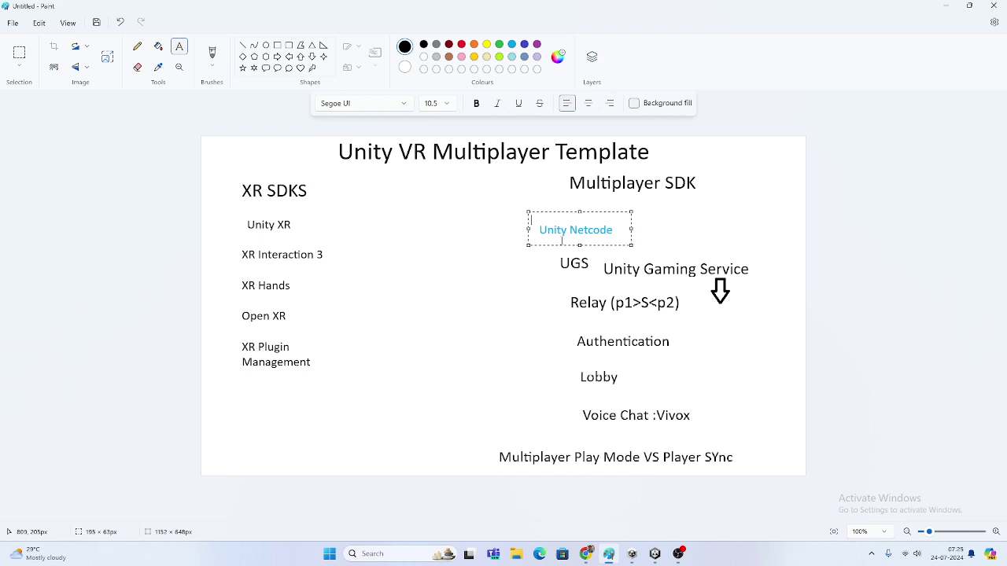
pyautogui.moveTo(540, 252); pyautogui.dragTo(607, 280)
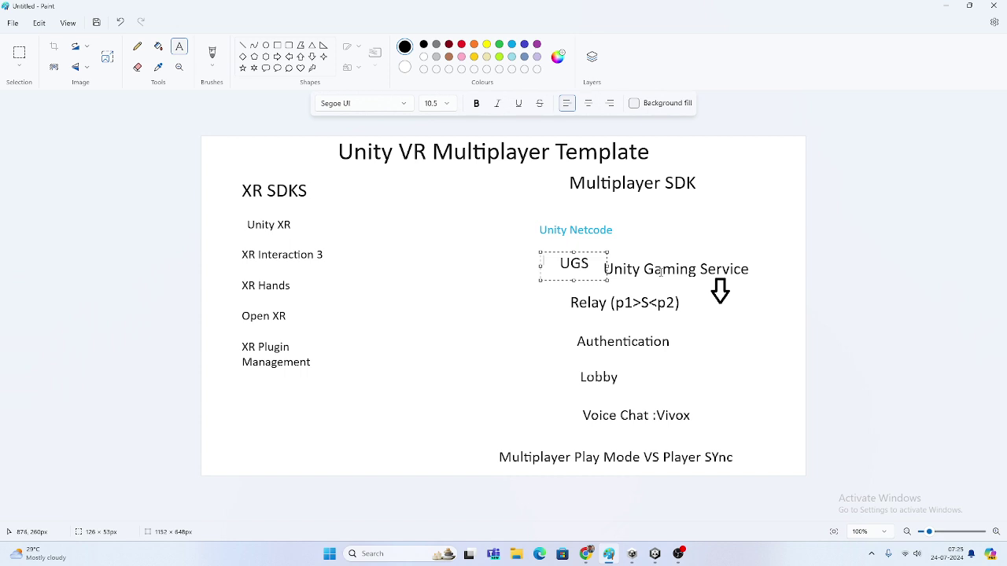
pyautogui.click(662, 311)
pyautogui.moveTo(613, 229); pyautogui.dragTo(603, 229)
pyautogui.moveTo(538, 251); pyautogui.dragTo(752, 281)
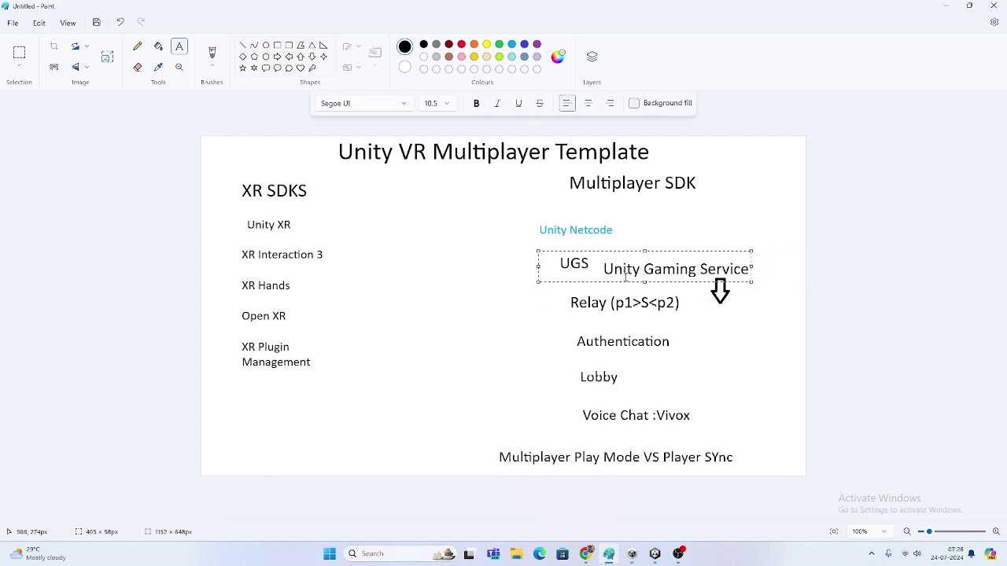
pyautogui.click(569, 293)
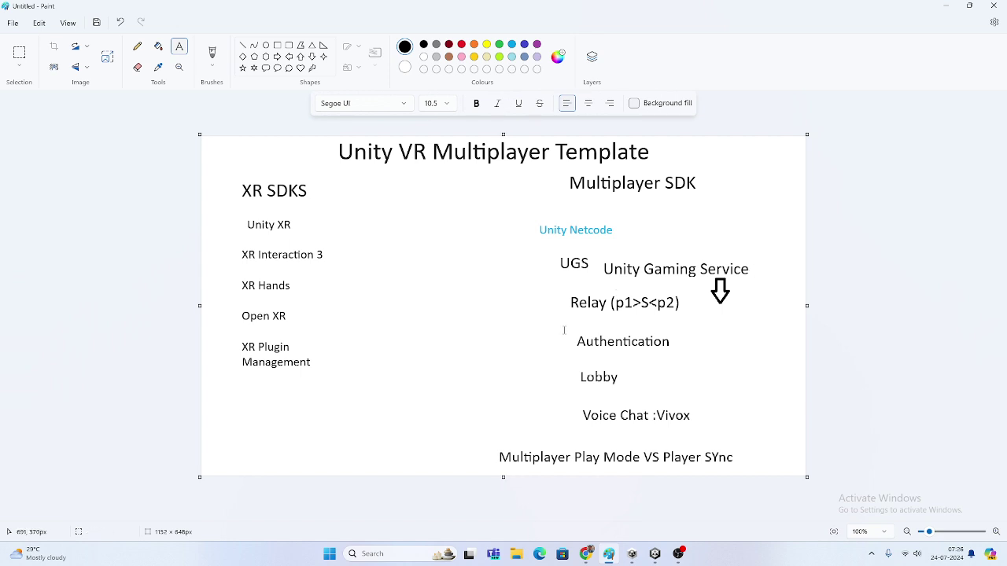
pyautogui.moveTo(564, 329); pyautogui.dragTo(679, 356)
# - Clear the selection frames around the Authentication and Relay (p1>S<p2) entries
pyautogui.click(563, 294)
pyautogui.moveTo(562, 293); pyautogui.dragTo(692, 320)
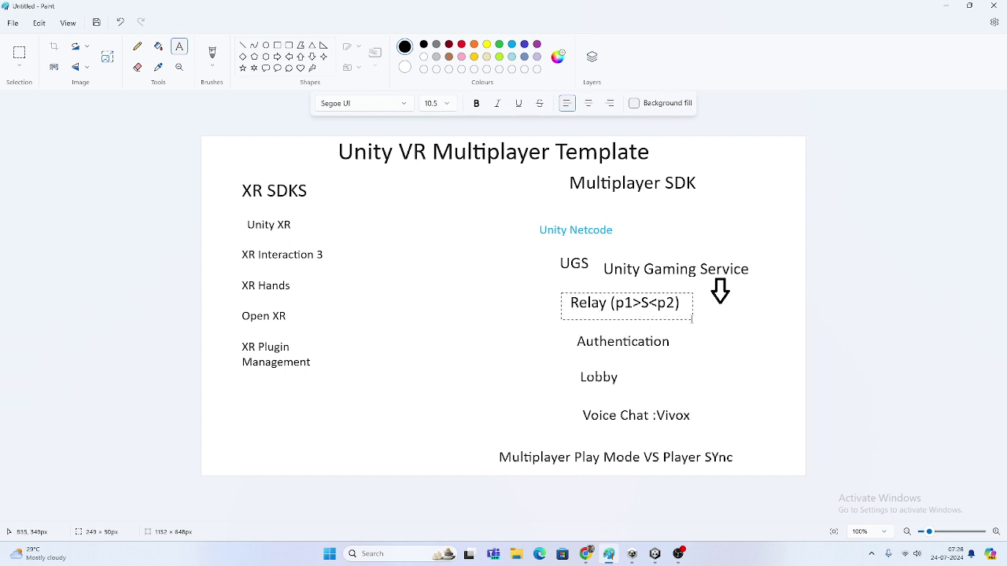
pyautogui.click(464, 262)
# - Place a 'Host / Client' text label between the two columns, beside the Relay (p1>S<p2) entry
pyautogui.click(383, 285)
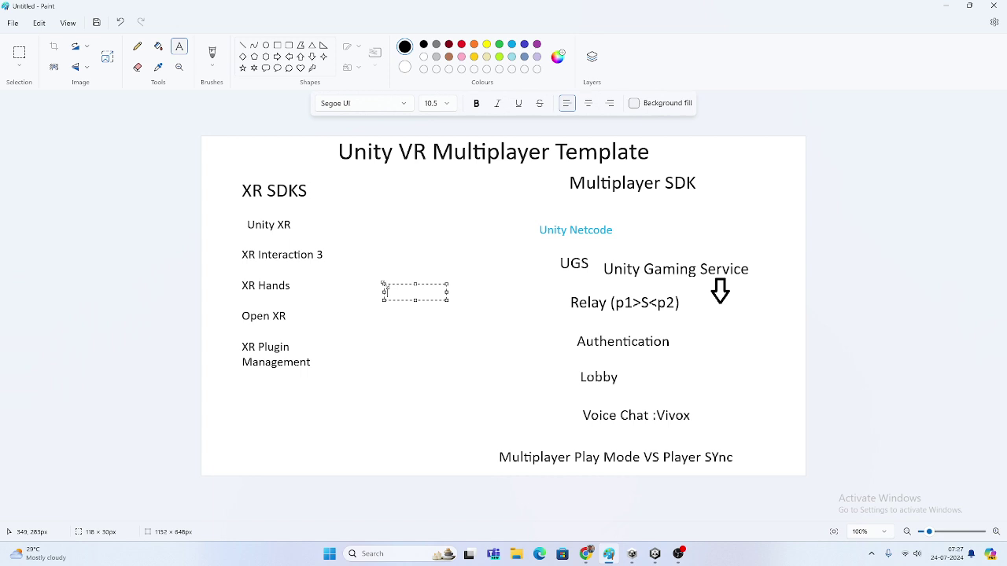
pyautogui.write('Host / Client')
pyautogui.moveTo(431, 293); pyautogui.dragTo(384, 290)
pyautogui.click(409, 311)
pyautogui.click(385, 293)
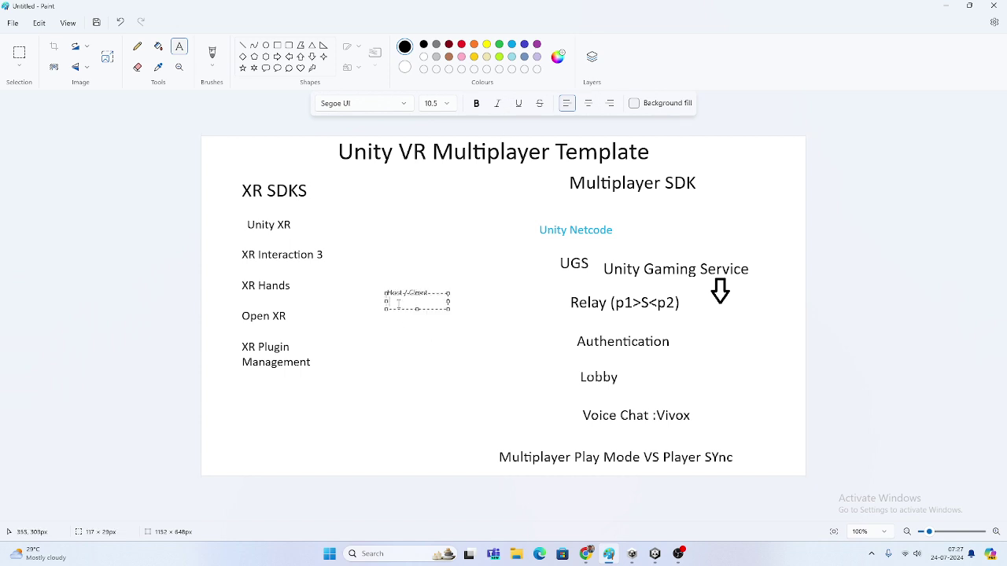
pyautogui.click(421, 316)
pyautogui.moveTo(538, 279); pyautogui.dragTo(701, 328)
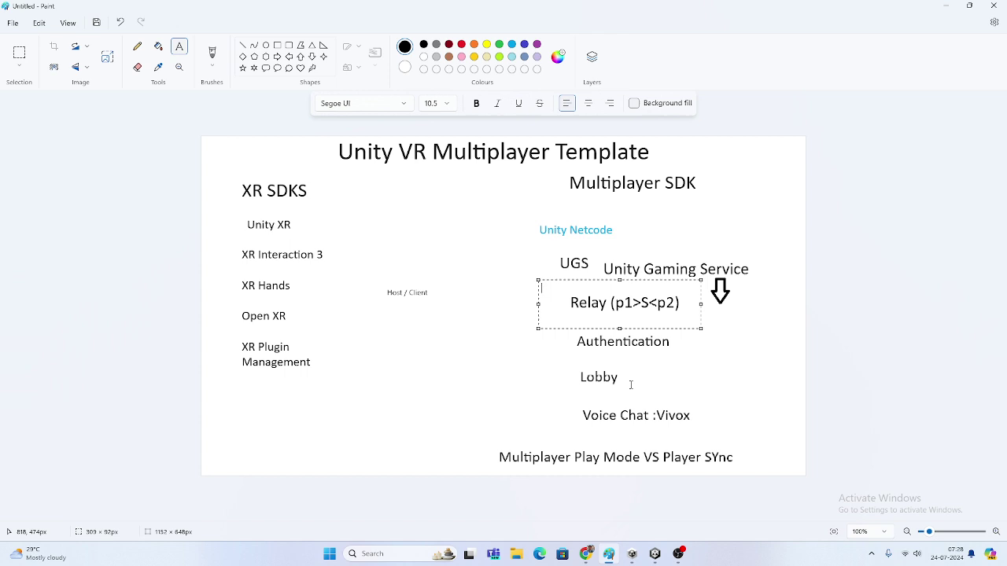
# - Frame the Lobby and Voice Chat :Vivox entries on the diagram
pyautogui.moveTo(539, 352); pyautogui.dragTo(659, 396)
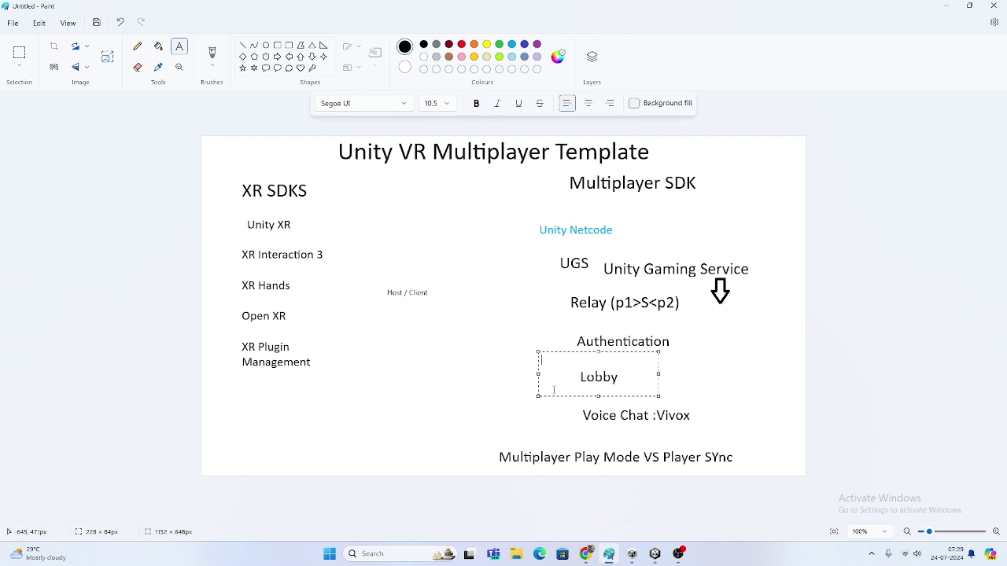
pyautogui.moveTo(553, 404); pyautogui.dragTo(713, 432)
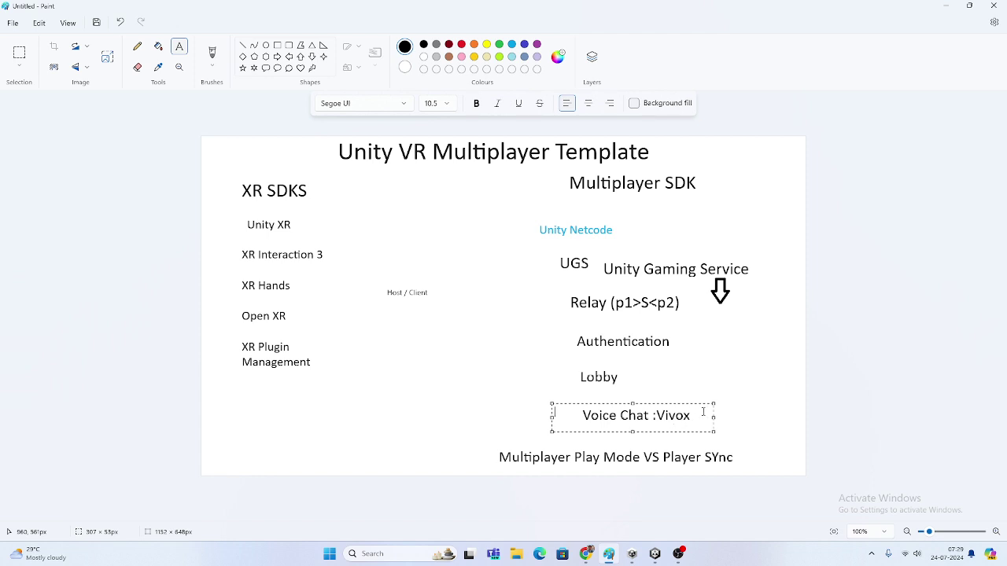
pyautogui.click(476, 448)
# - Rework the text areas on the 'Multiplayer Play Mode VS Player SYnc' bottom note, then return to Unity
pyautogui.moveTo(477, 452); pyautogui.dragTo(634, 466)
pyautogui.click(663, 451)
pyautogui.moveTo(665, 452); pyautogui.dragTo(735, 462)
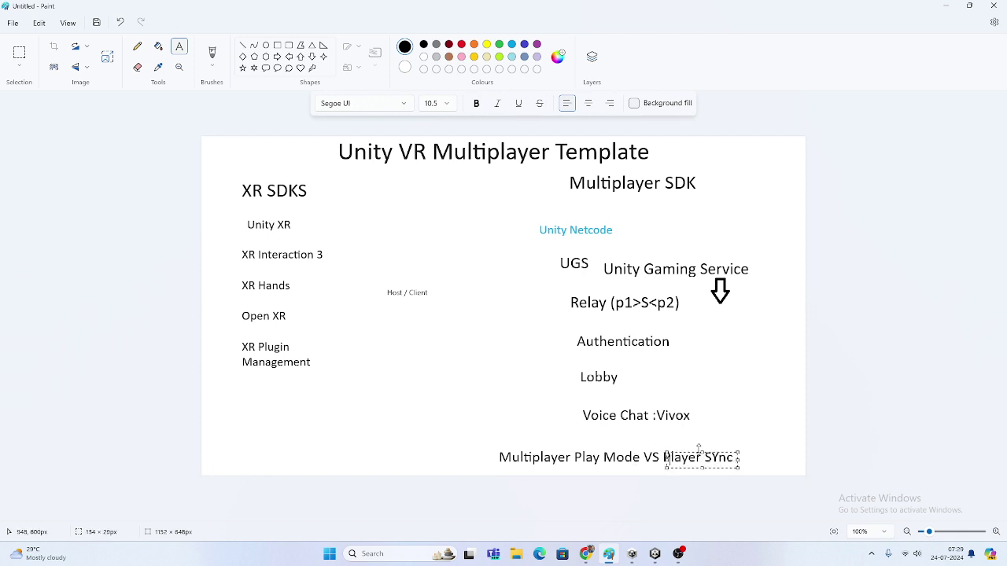
pyautogui.click(660, 453)
pyautogui.moveTo(657, 453); pyautogui.dragTo(743, 470)
pyautogui.click(504, 462)
pyautogui.moveTo(477, 445); pyautogui.dragTo(610, 469)
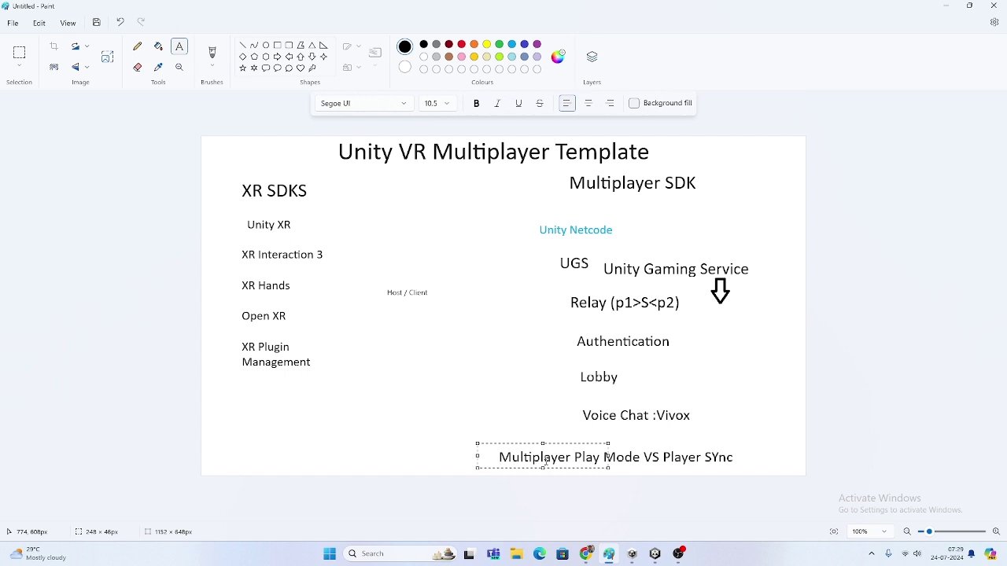
pyautogui.click(633, 458)
pyautogui.moveTo(657, 451); pyautogui.dragTo(757, 469)
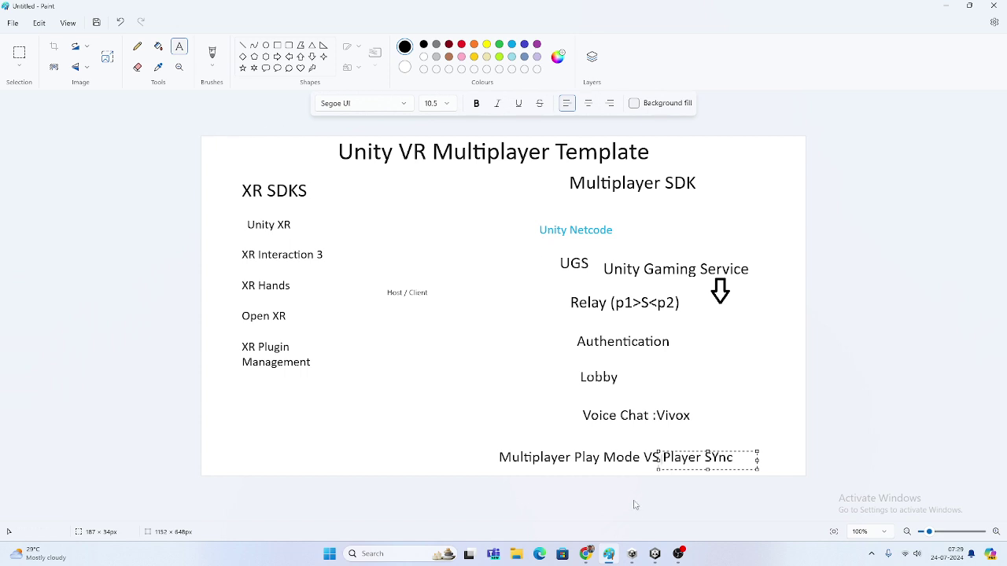
pyautogui.click(654, 554)
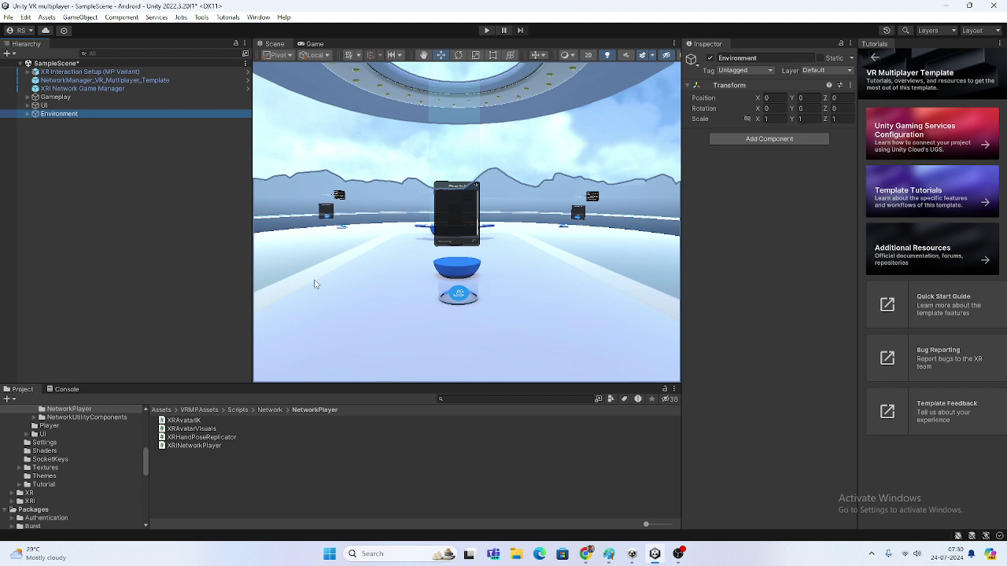
# - Select XR Interaction Setup (MP Variant), widen the Inspector and review its XR Origin, Character Controller, Gaze Assistance
pyautogui.click(77, 72)
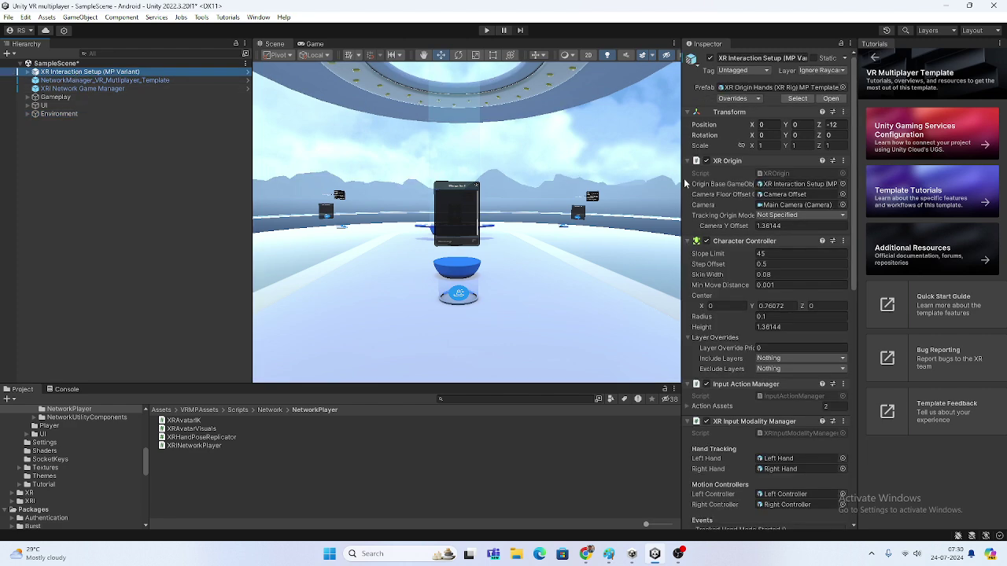
pyautogui.moveTo(677, 164); pyautogui.dragTo(618, 164)
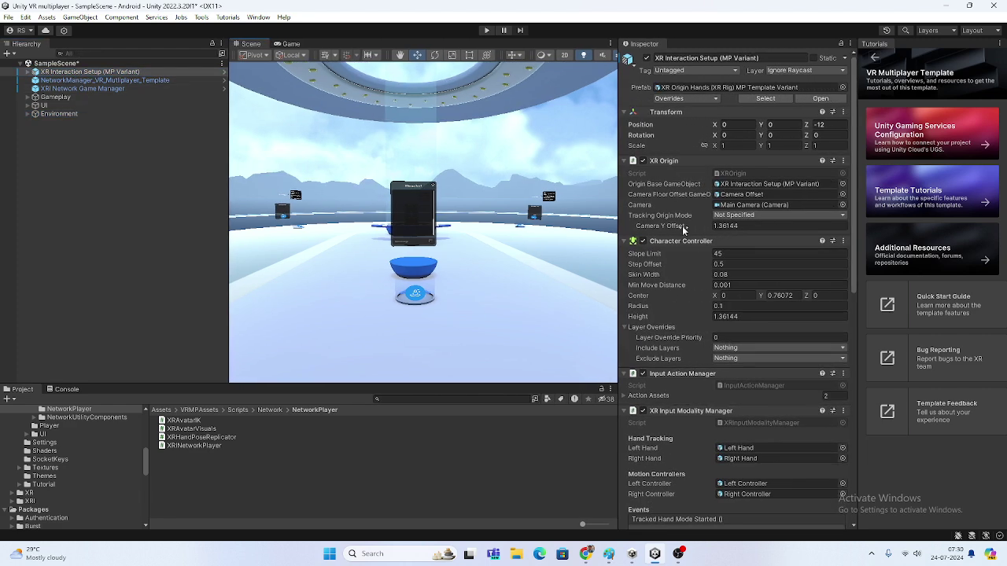
pyautogui.scroll(-3, 685, 393)
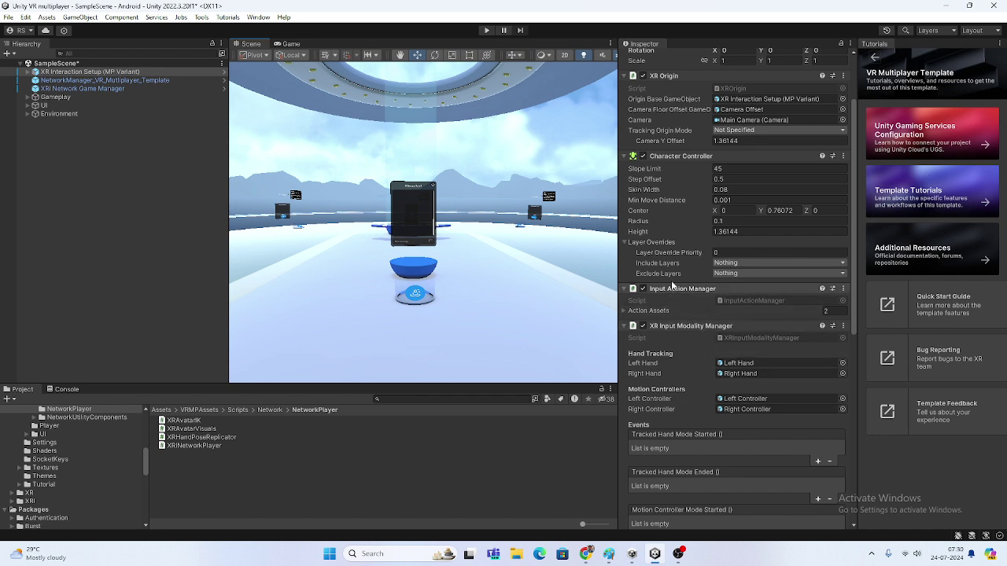
pyautogui.scroll(-10, 669, 294)
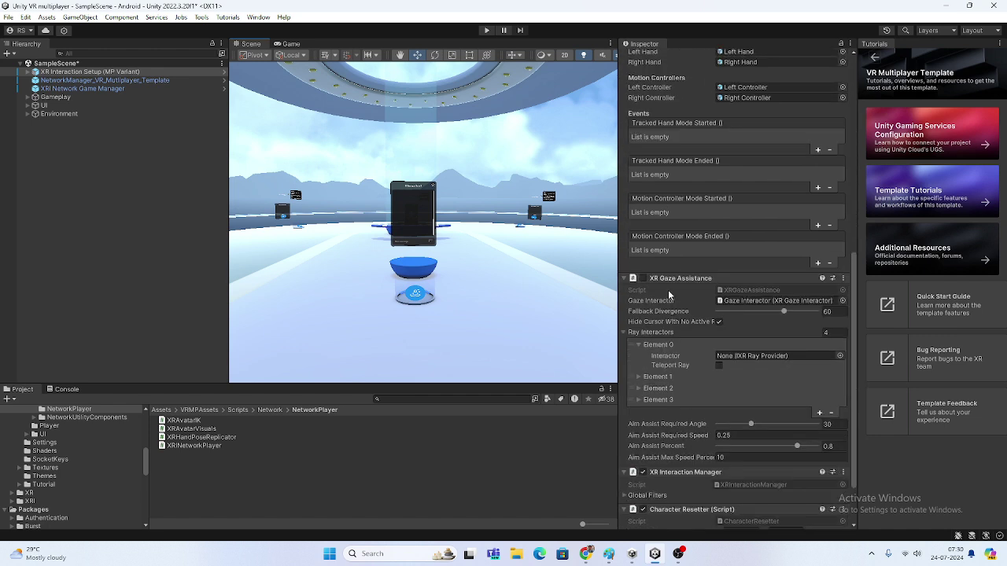
pyautogui.scroll(-2, 689, 362)
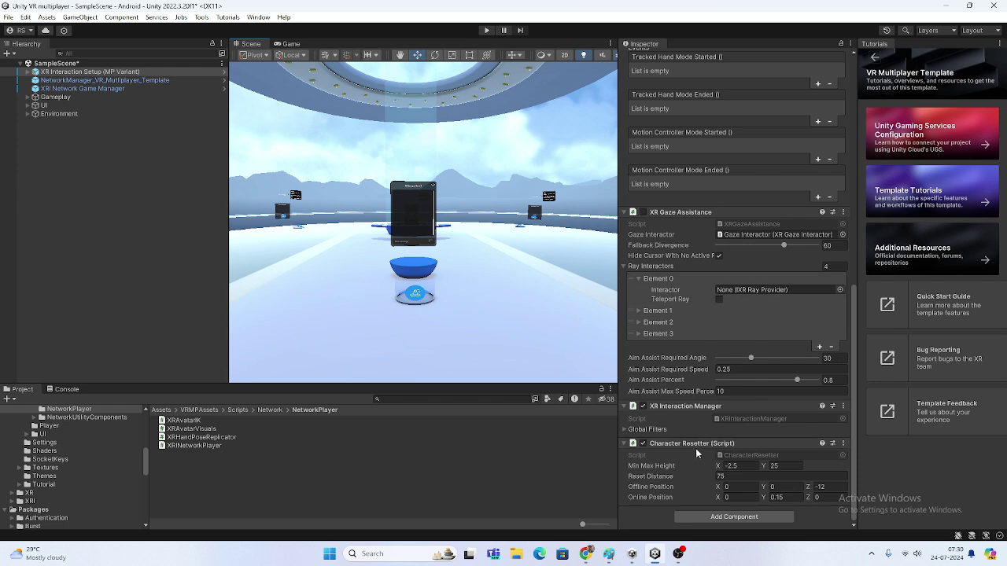
pyautogui.scroll(15, 692, 426)
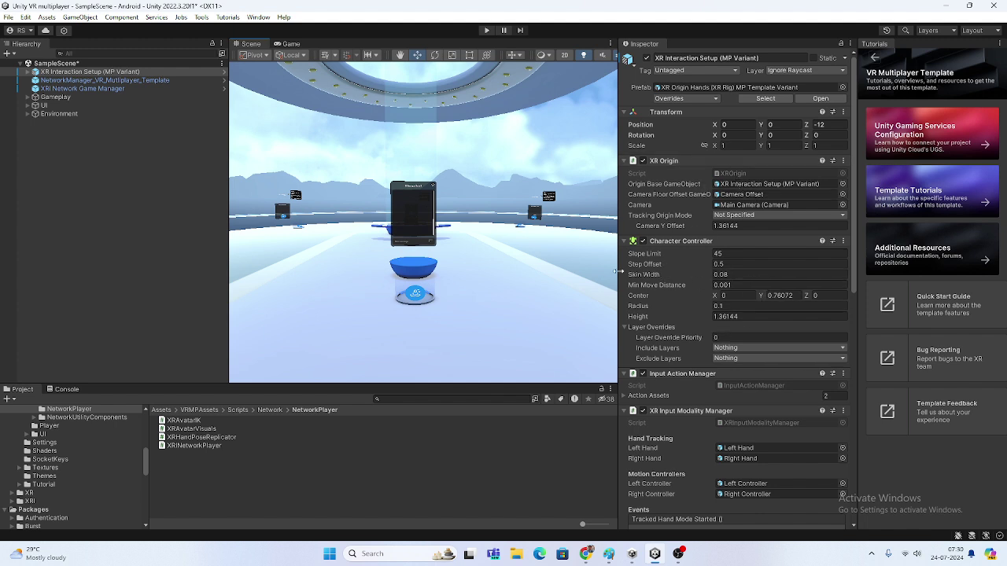
# - Expand XR Interaction Setup and peek at the Camera Offset children
pyautogui.click(27, 72)
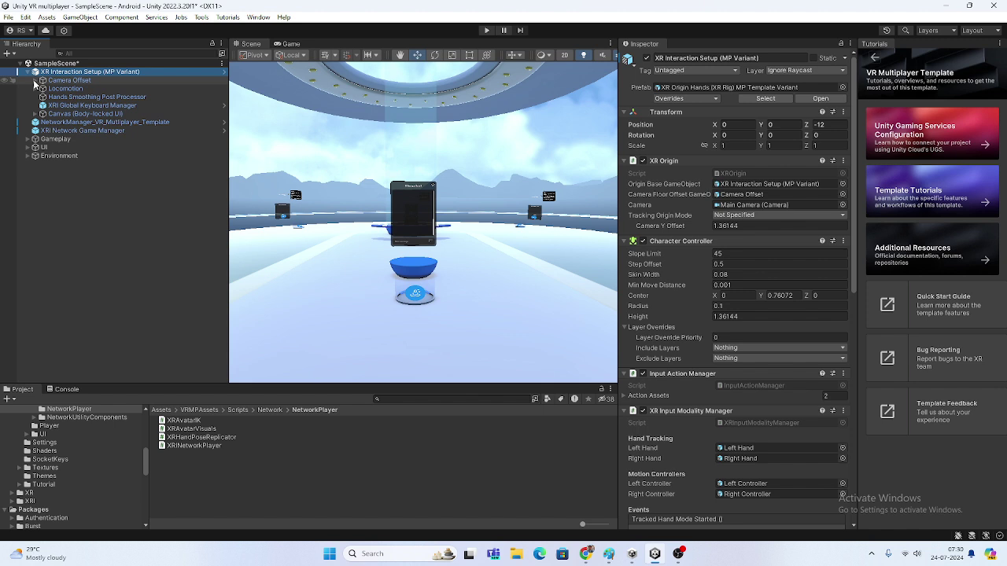
pyautogui.click(35, 80)
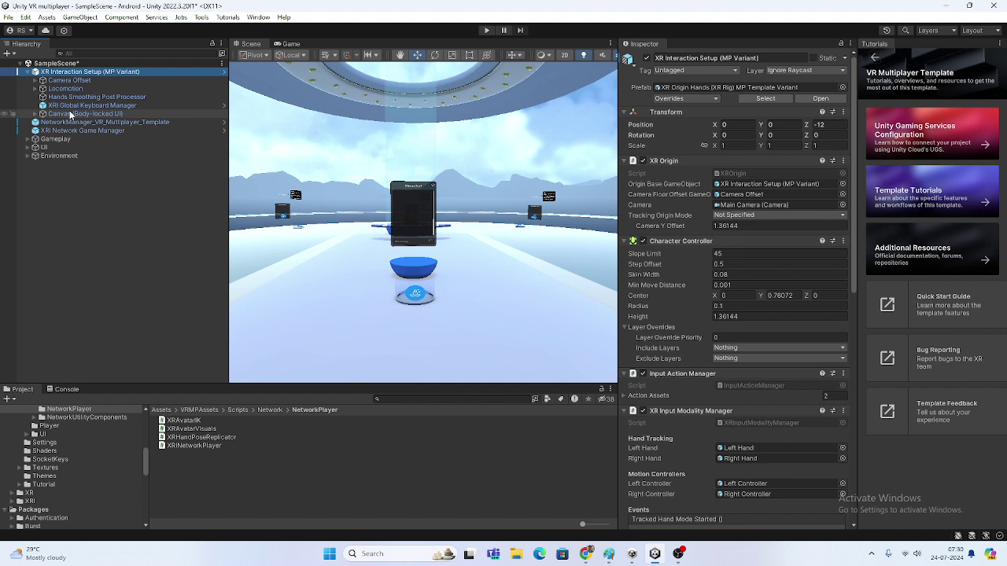
pyautogui.click(36, 81)
pyautogui.click(36, 81)
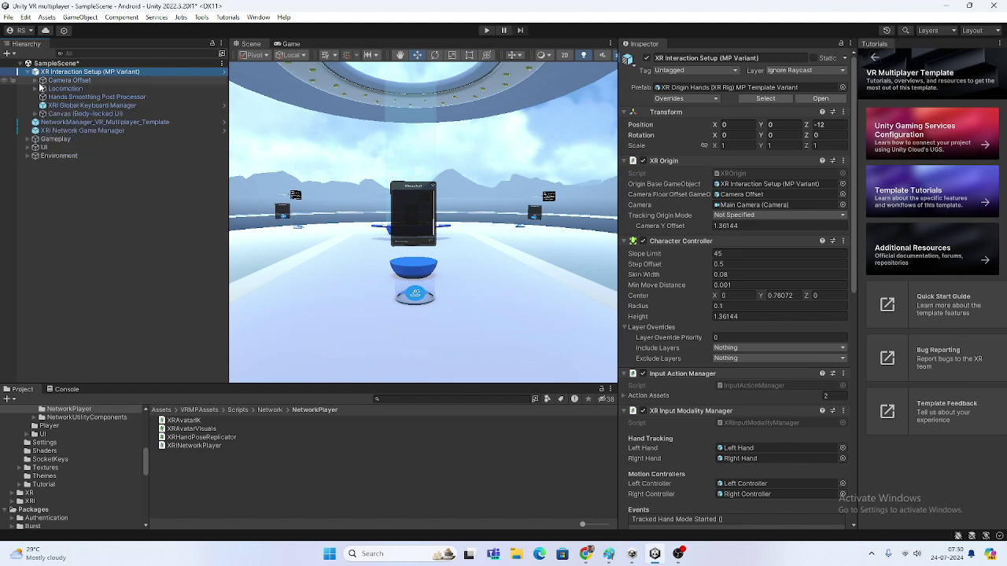
# - Inspect Locomotion and its Turn, Move, Grab Move, Teleportation and Climb providers
pyautogui.click(41, 89)
pyautogui.click(36, 89)
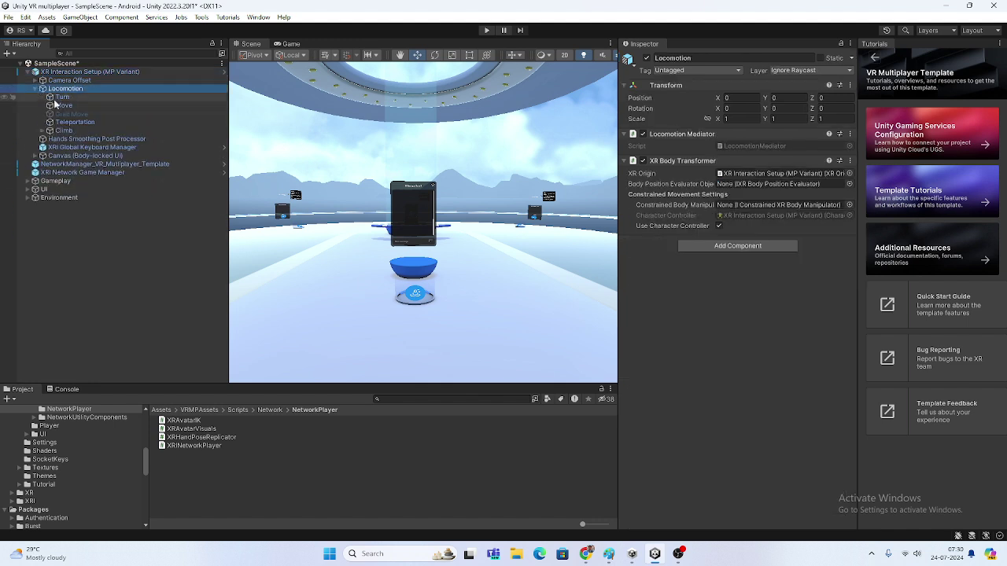
pyautogui.click(63, 97)
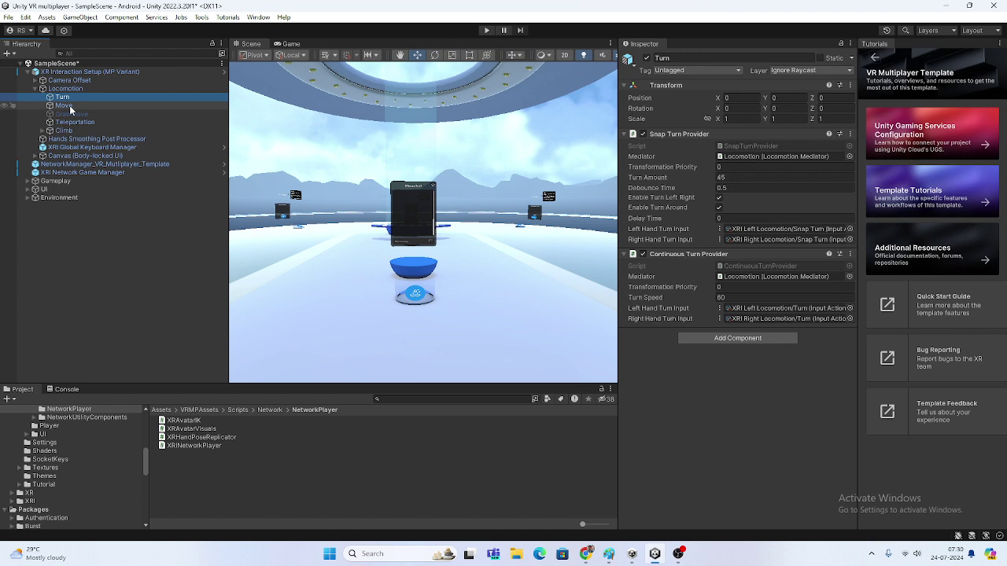
pyautogui.click(66, 105)
pyautogui.click(71, 114)
pyautogui.click(74, 122)
pyautogui.click(77, 130)
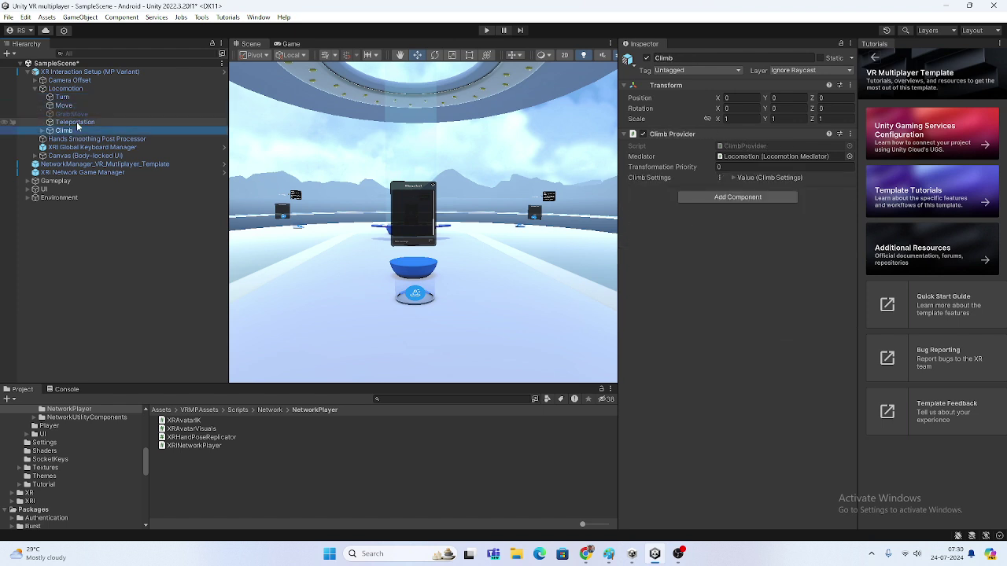
pyautogui.click(37, 89)
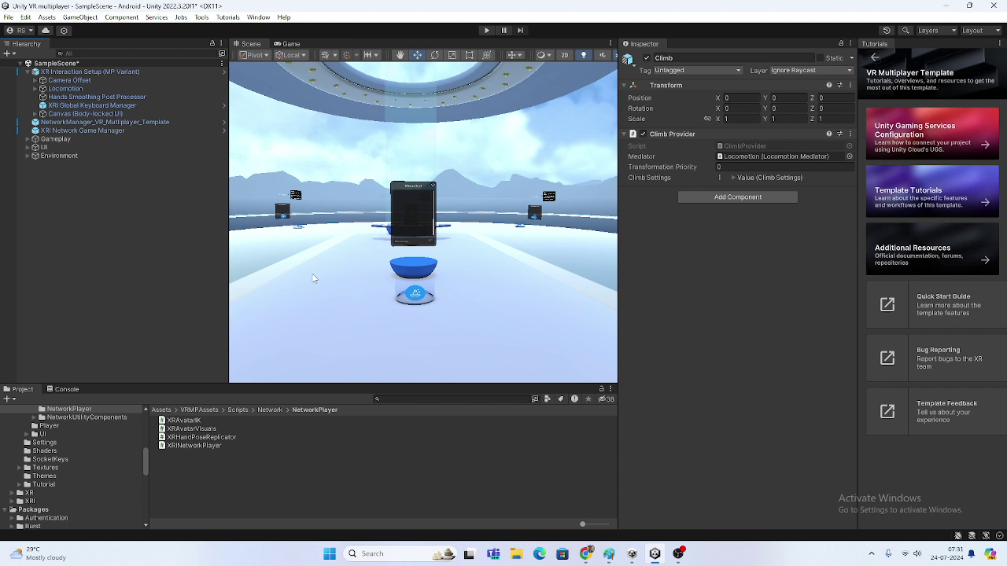
pyautogui.click(66, 88)
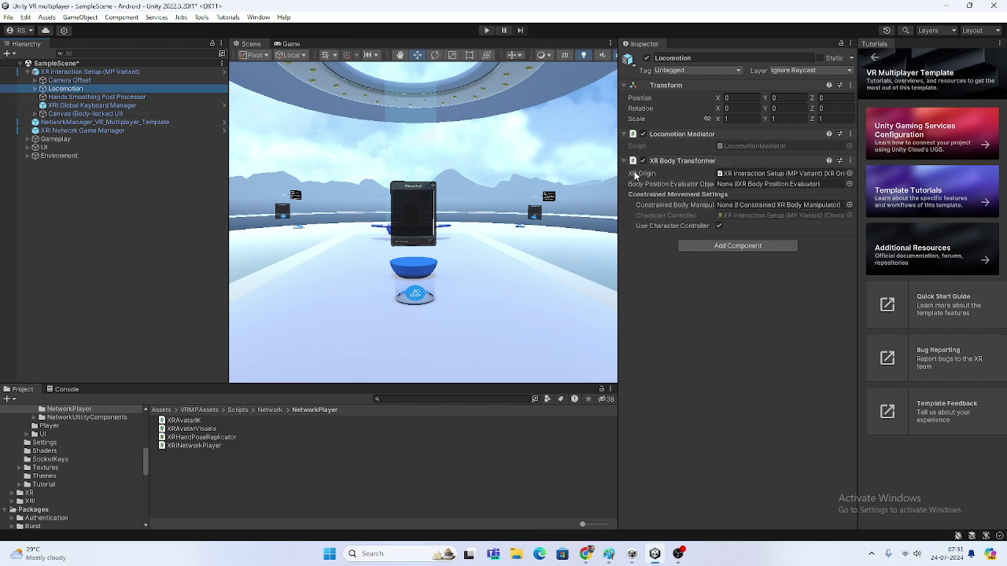
# - Collapse the rig and view NetworkManager_VR_Multiplayer_Template's settings in a wider Inspector
pyautogui.click(36, 71)
pyautogui.click(126, 81)
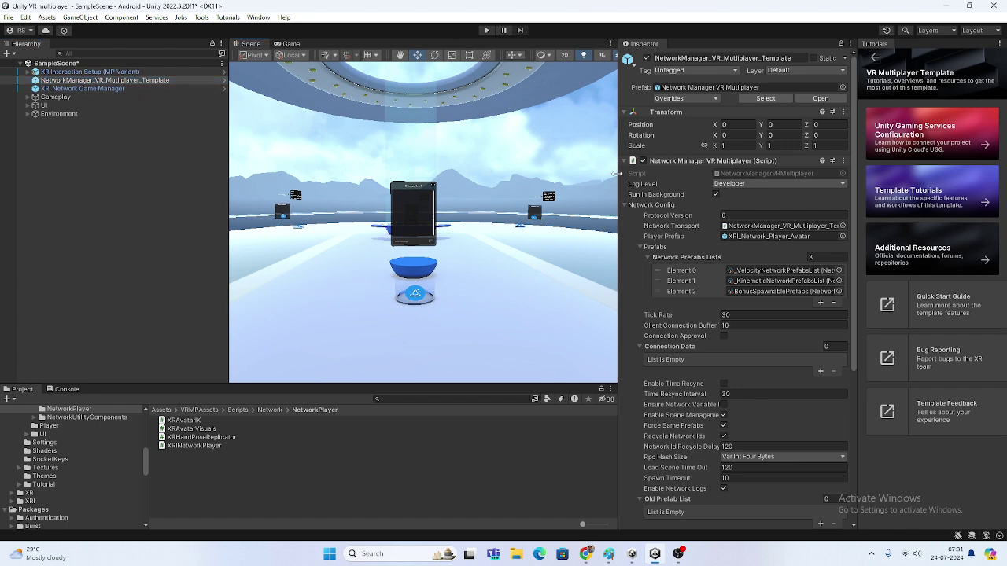
pyautogui.moveTo(619, 173); pyautogui.dragTo(543, 176)
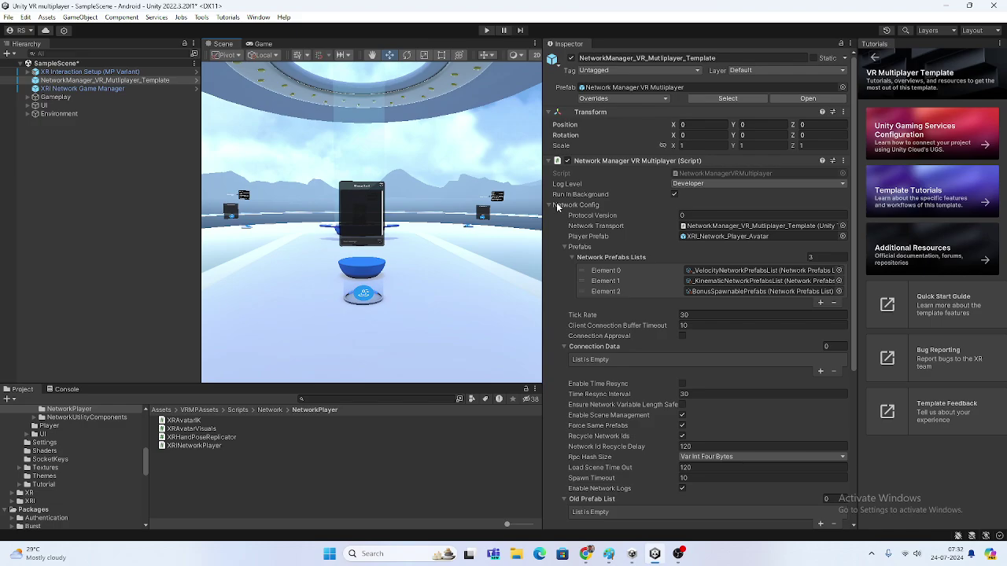
# - Glance at the Paint template diagram and come back to Unity's network manager settings
pyautogui.hotkey('alt', 'Tab')
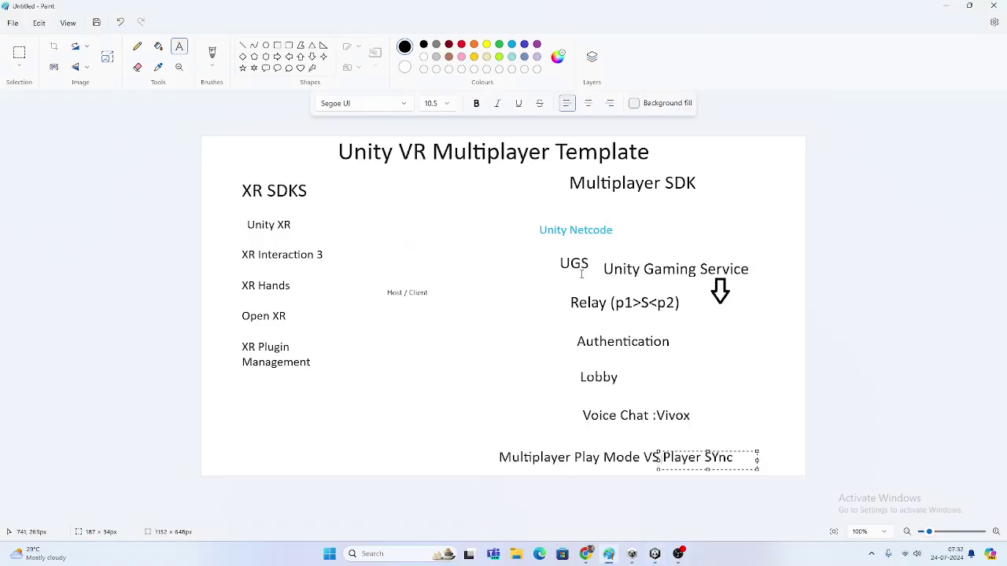
pyautogui.hotkey('alt', 'Tab')
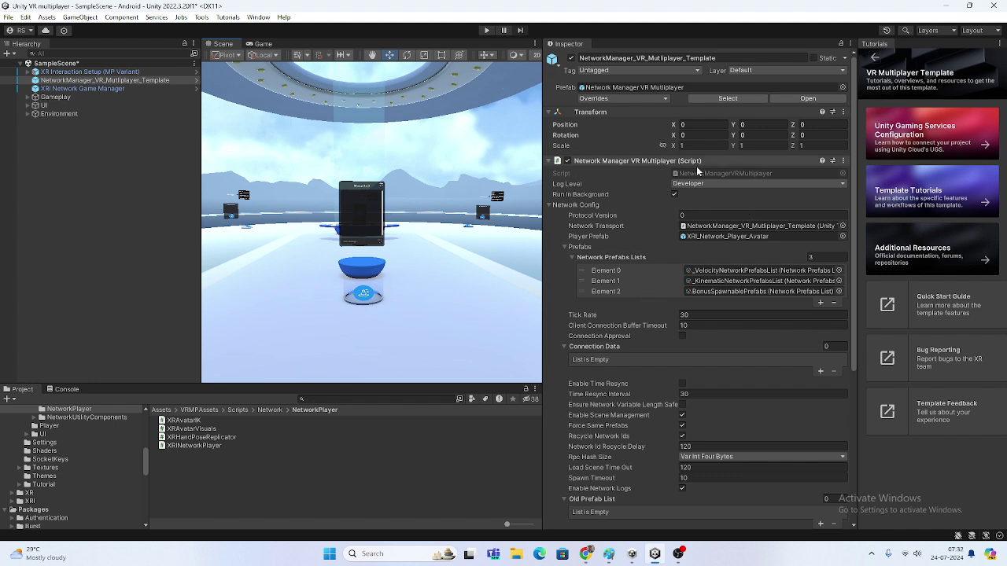
# - Ping the player prefab and network manager references, and keep Unity Transport as the protocol
pyautogui.click(715, 238)
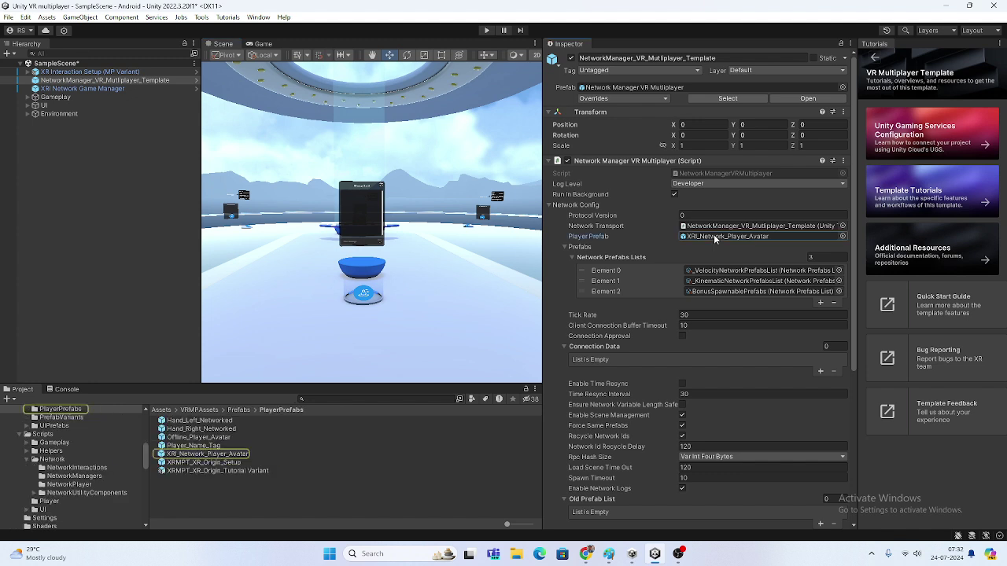
pyautogui.click(709, 227)
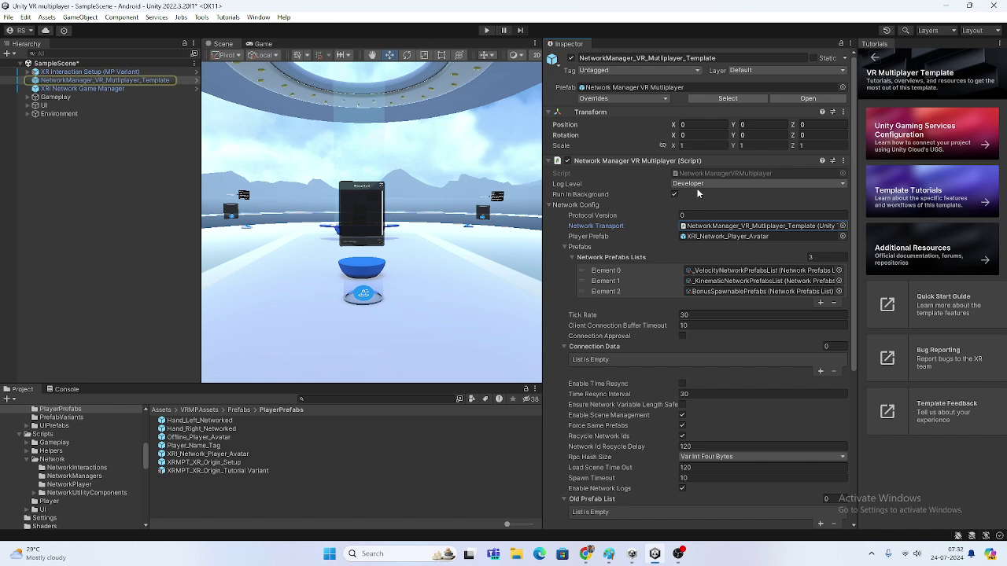
pyautogui.scroll(-6, 698, 196)
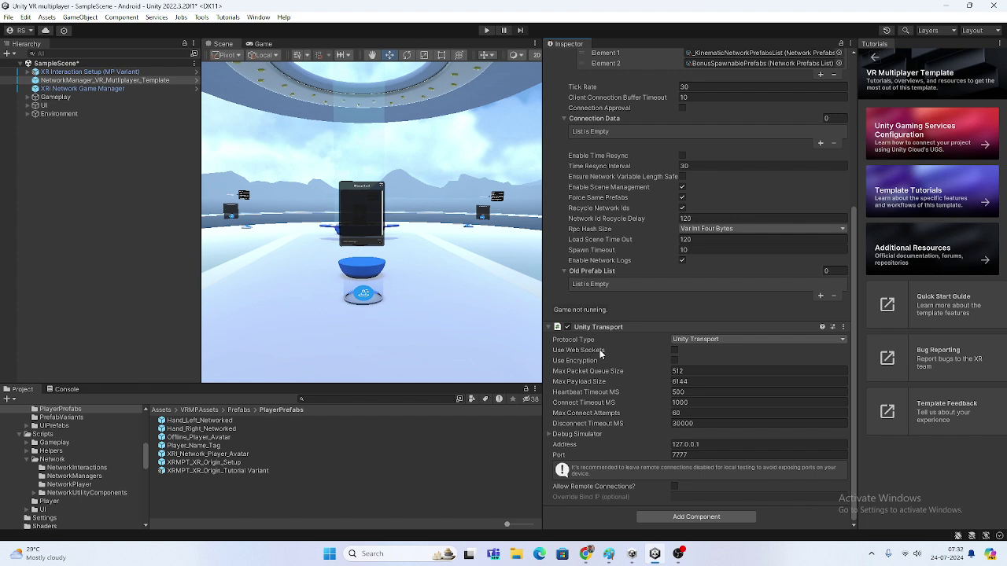
pyautogui.click(703, 339)
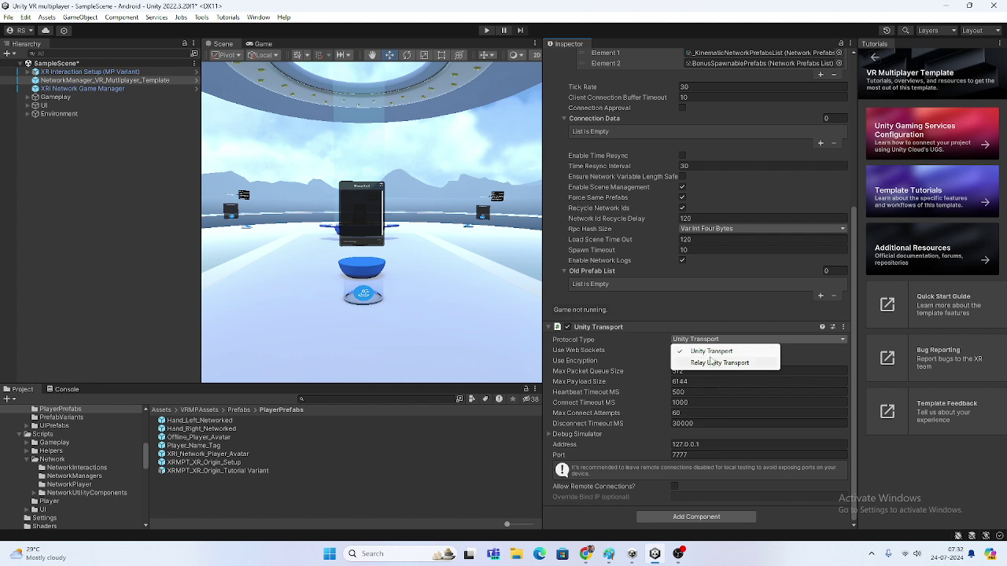
pyautogui.click(627, 375)
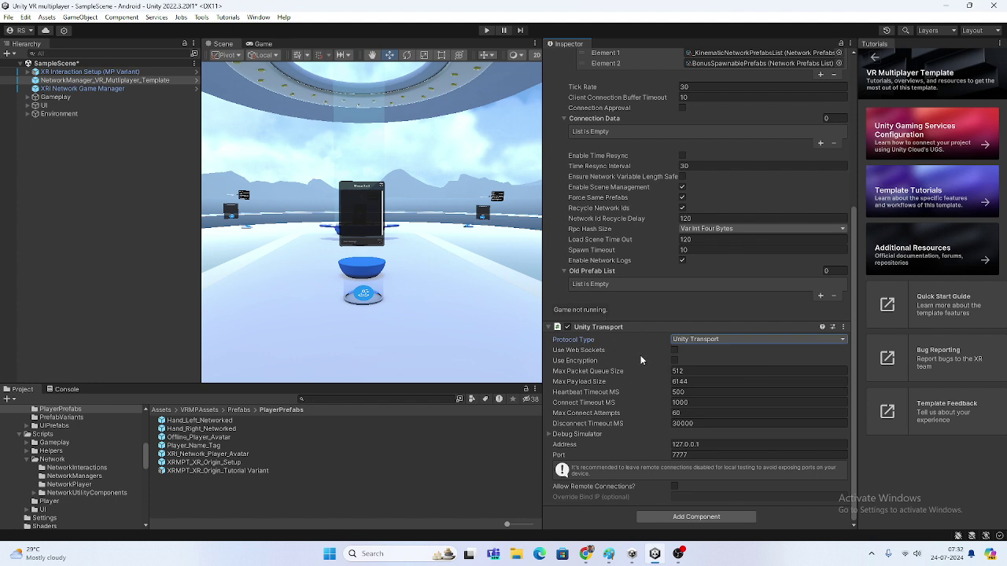
pyautogui.scroll(5, 642, 220)
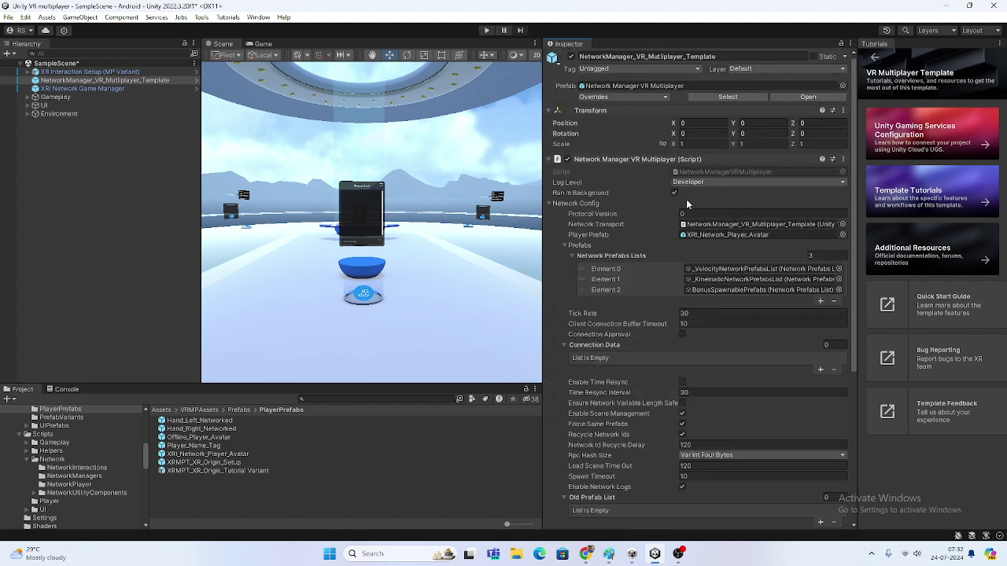
# - Ping XRI_Network_Player_Avatar, velocity, Kinematic and BonusSpawnablePrefabs lists, then select XRI Network Game Manager
pyautogui.click(723, 235)
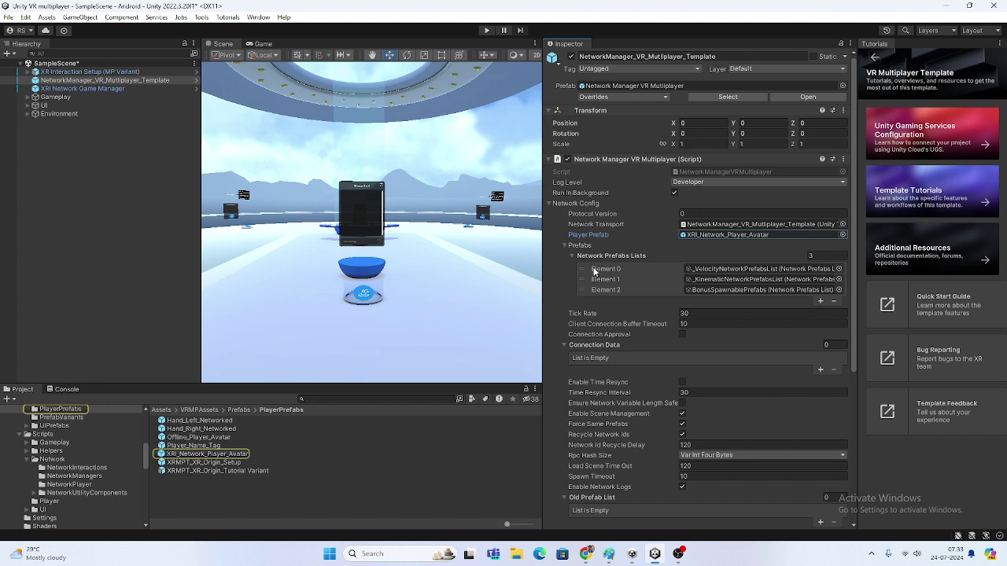
pyautogui.click(713, 269)
pyautogui.click(708, 278)
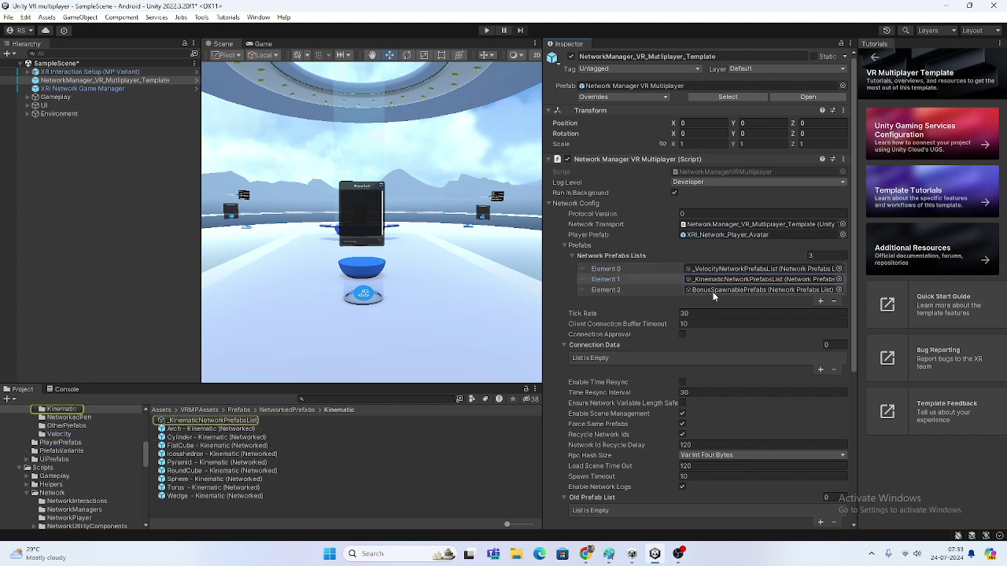
pyautogui.click(713, 292)
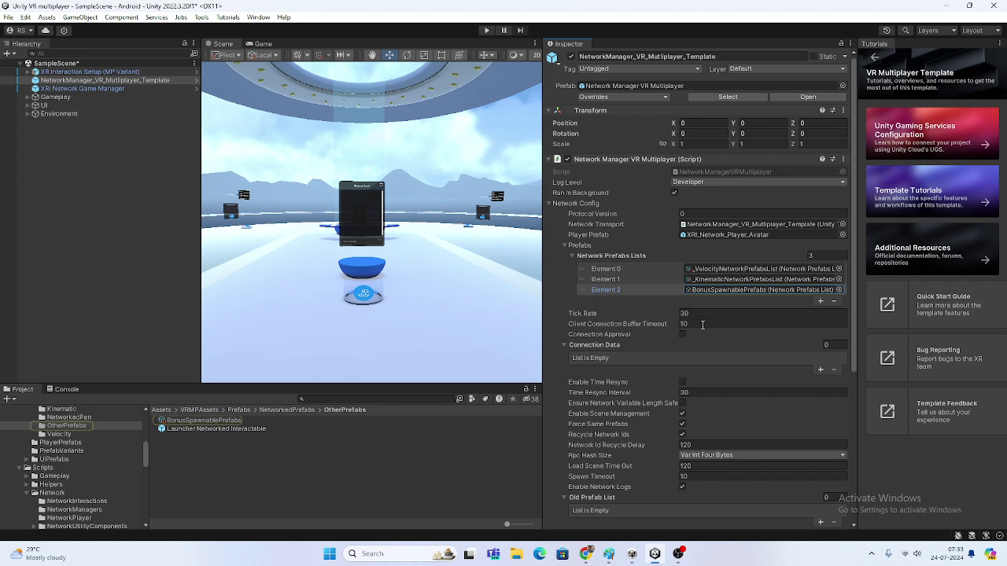
pyautogui.scroll(-6, 614, 433)
pyautogui.scroll(6, 628, 335)
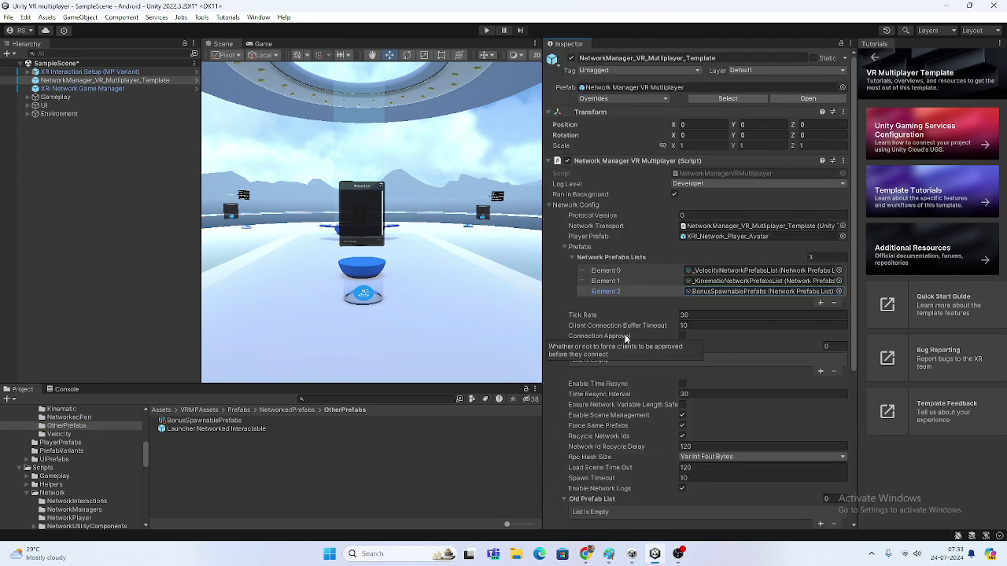
pyautogui.click(81, 89)
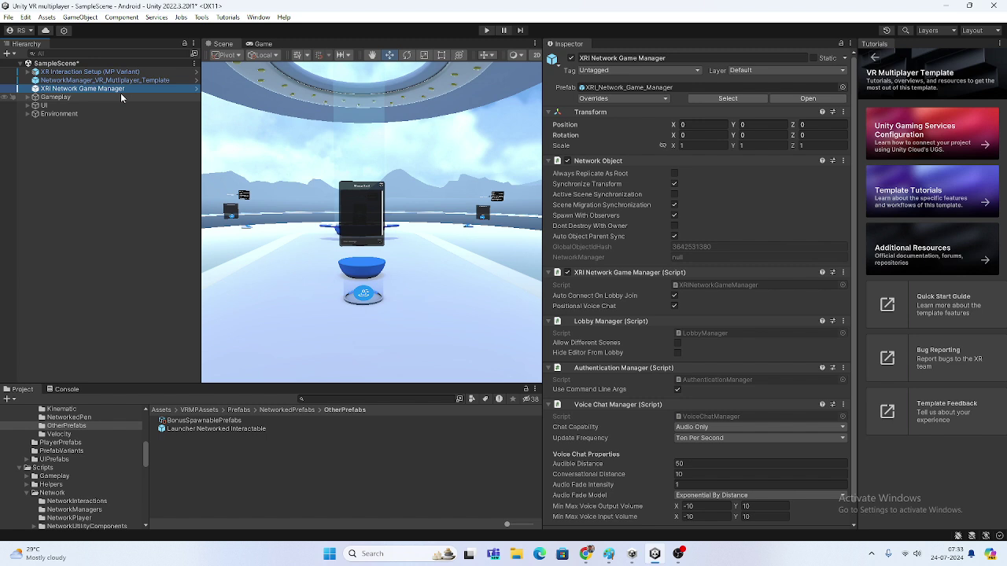
# - Open XRINetworkGameManager.cs in Visual Studio from the component's script field
pyautogui.scroll(-1, 649, 161)
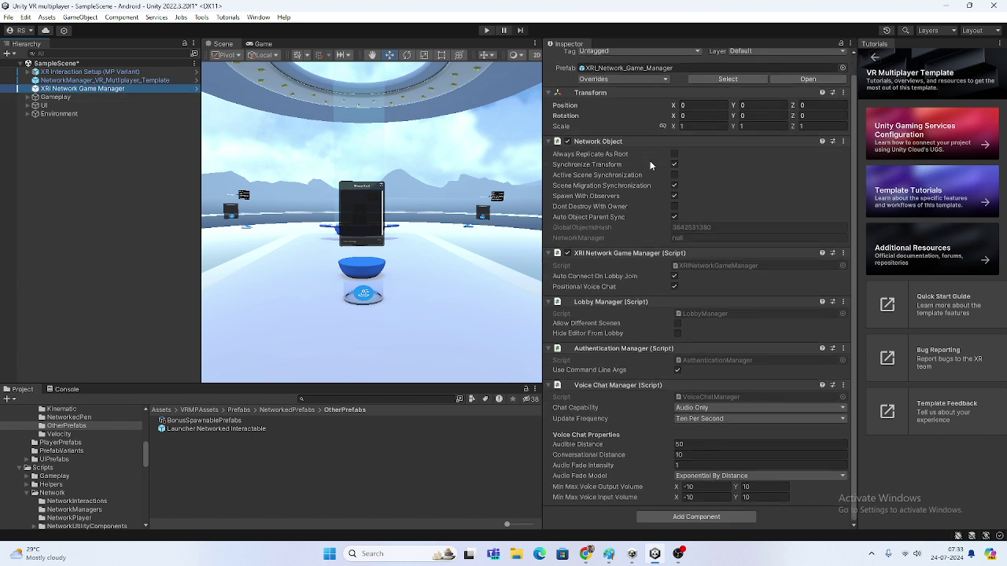
pyautogui.scroll(1, 650, 162)
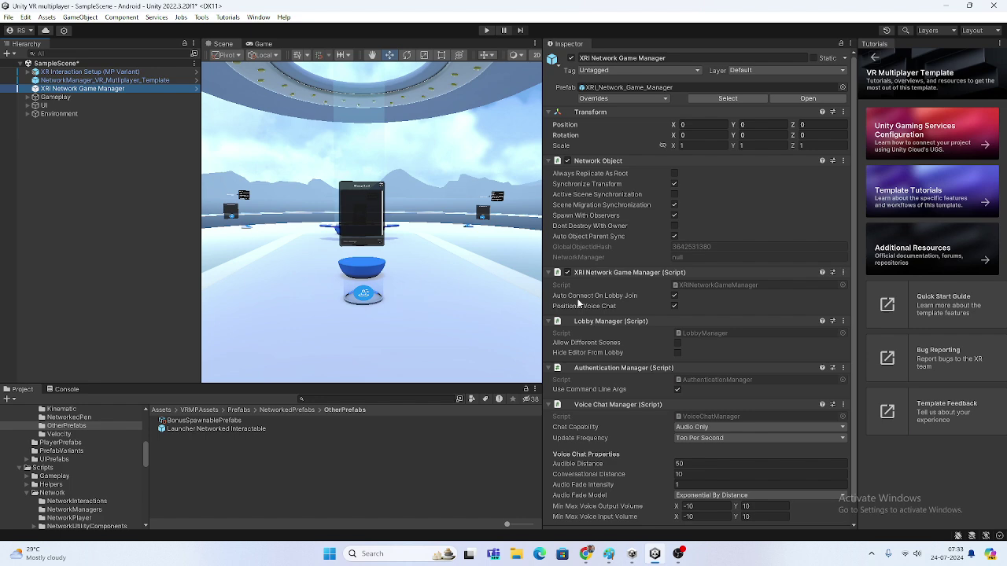
pyautogui.doubleClick(684, 285)
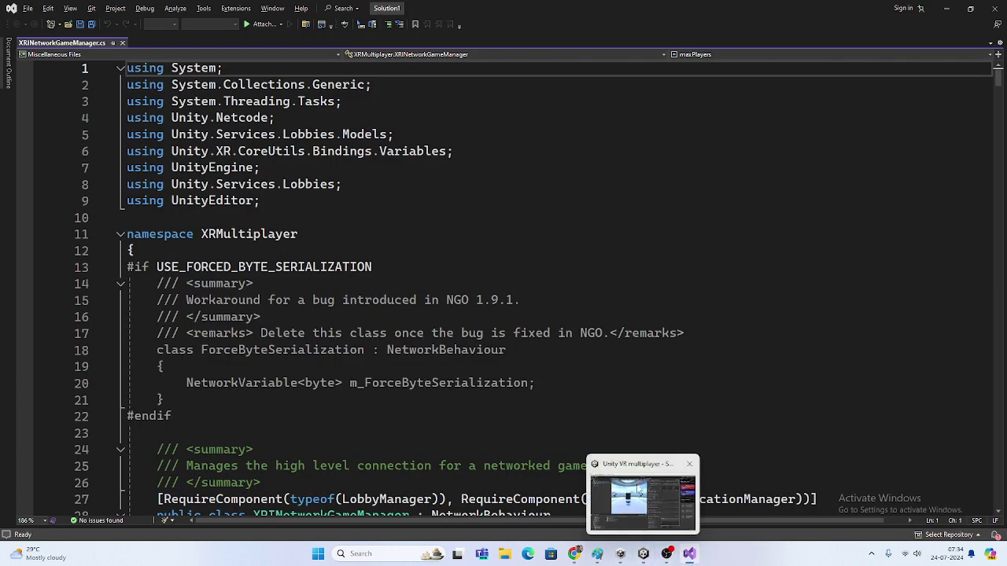
# - Scroll through XRINetworkGameManager.cs from the top down to its disconnect code
pyautogui.scroll(-2, 358, 234)
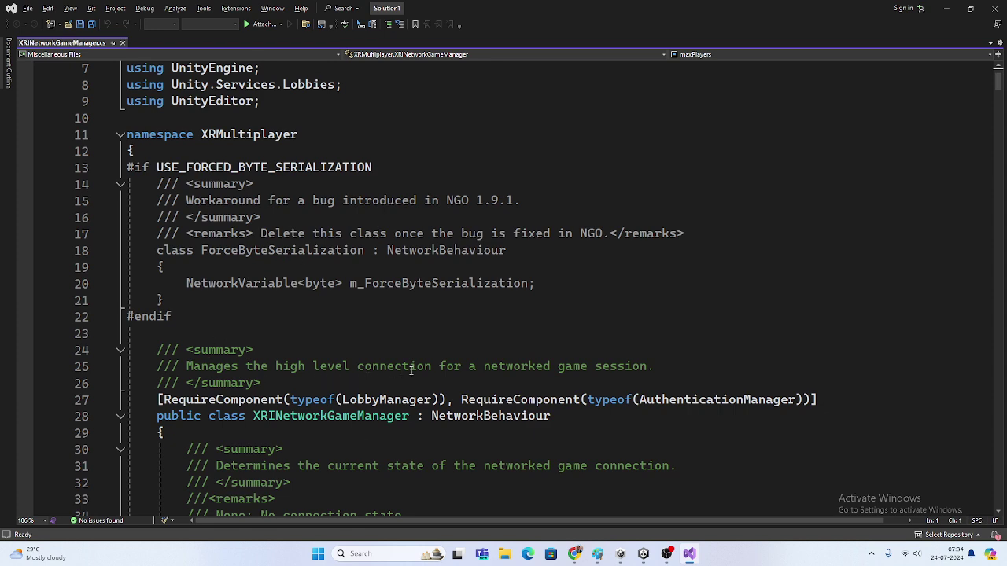
pyautogui.scroll(-3, 490, 283)
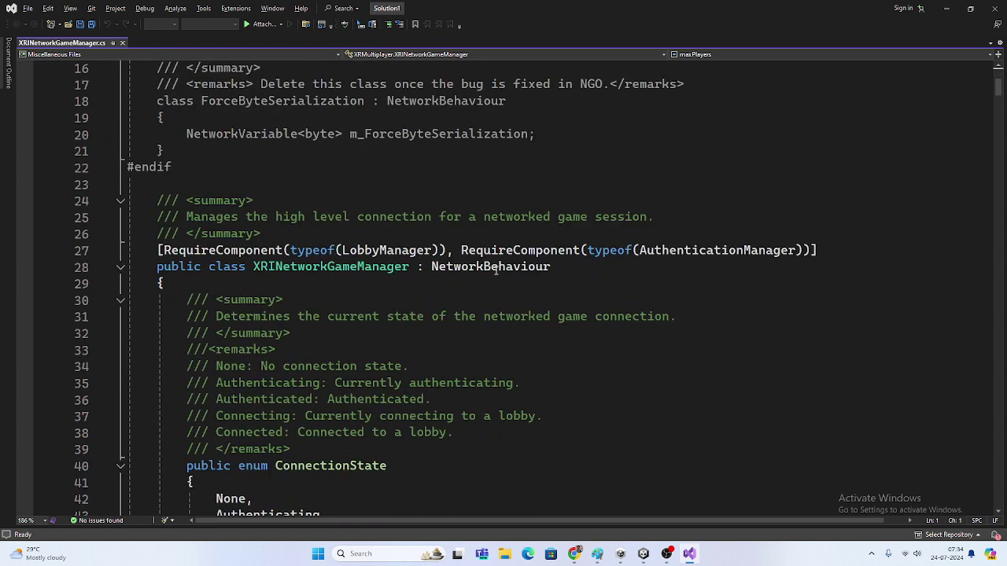
pyautogui.scroll(-2, 366, 312)
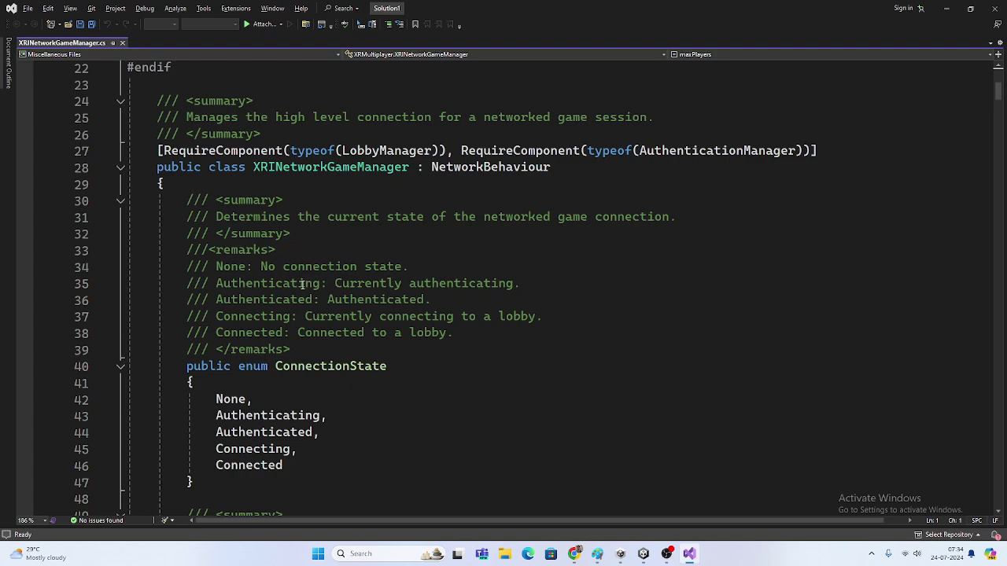
pyautogui.scroll(-20, 496, 281)
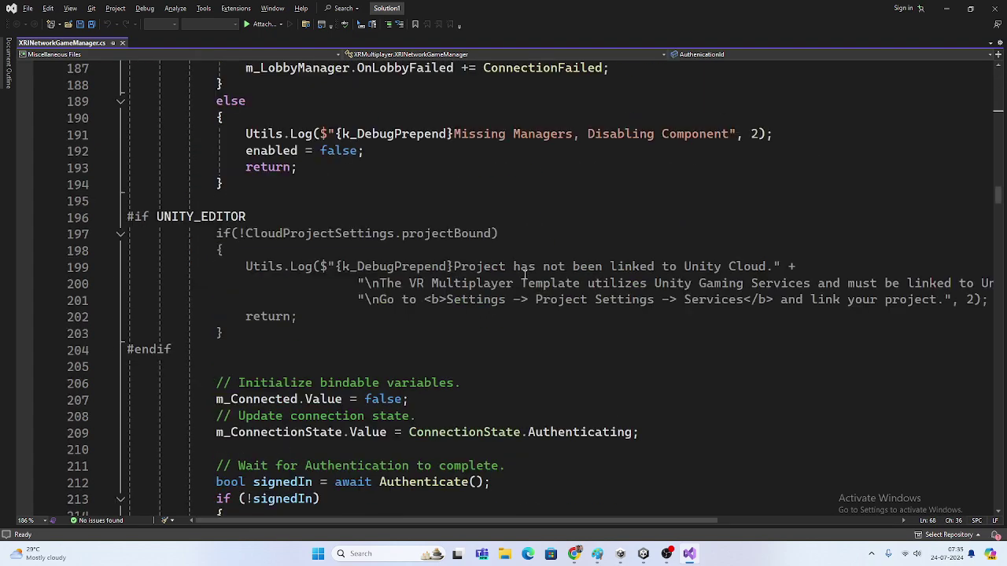
pyautogui.scroll(3, 403, 264)
pyautogui.scroll(3, 403, 264)
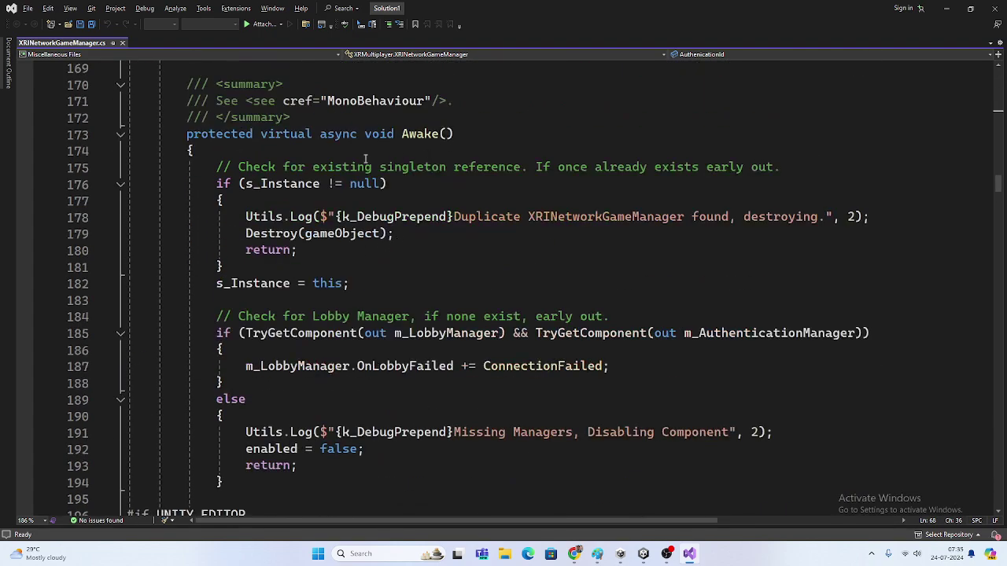
pyautogui.scroll(-20, 450, 334)
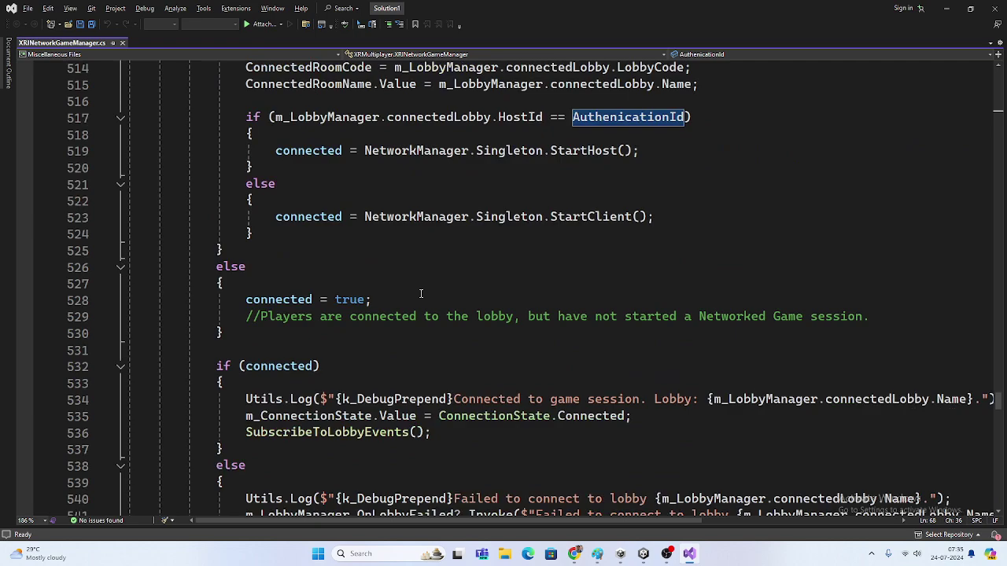
pyautogui.scroll(10, 421, 294)
pyautogui.scroll(-11, 422, 292)
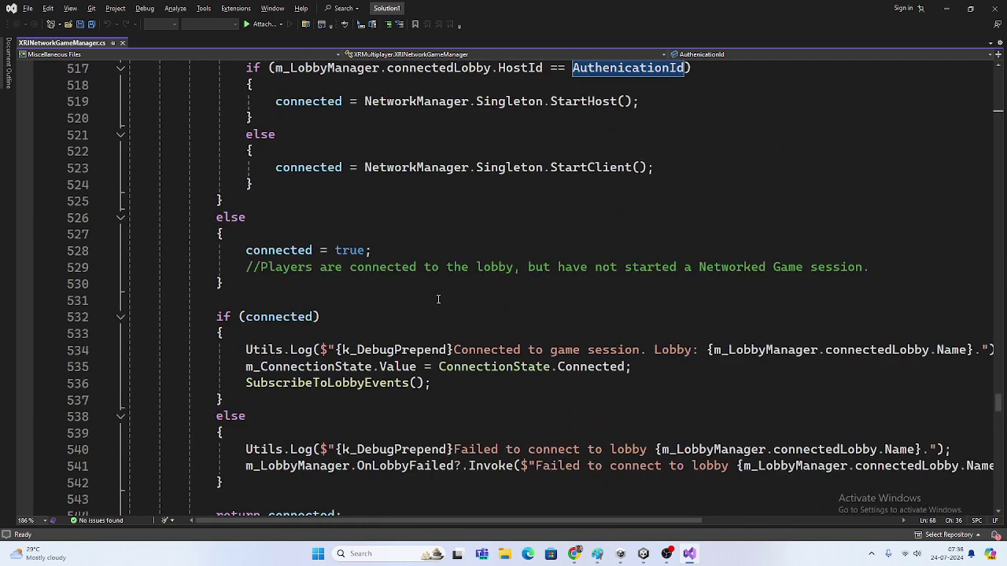
pyautogui.scroll(-2, 438, 303)
pyautogui.scroll(-5, 438, 303)
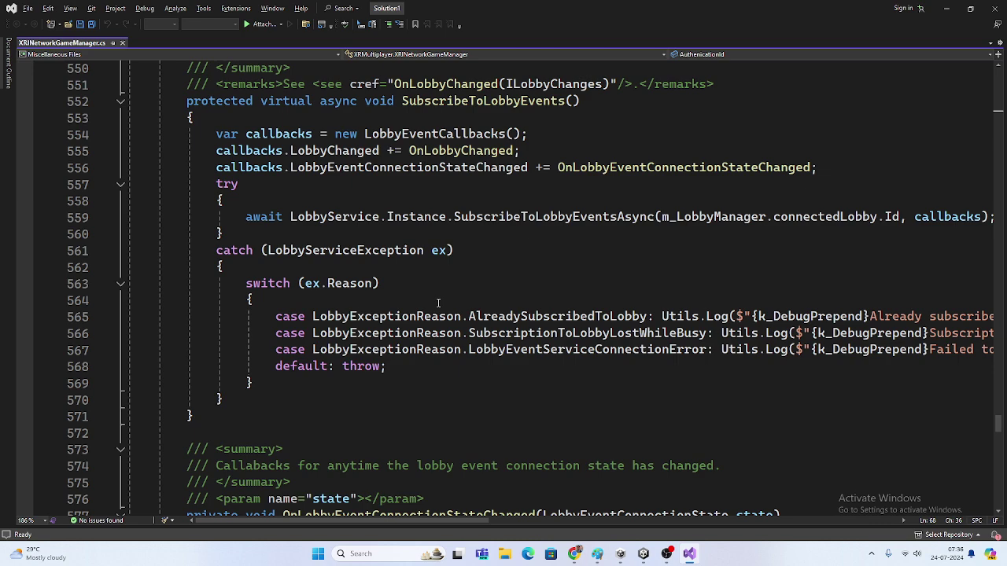
pyautogui.scroll(-5, 439, 303)
pyautogui.scroll(-7, 444, 190)
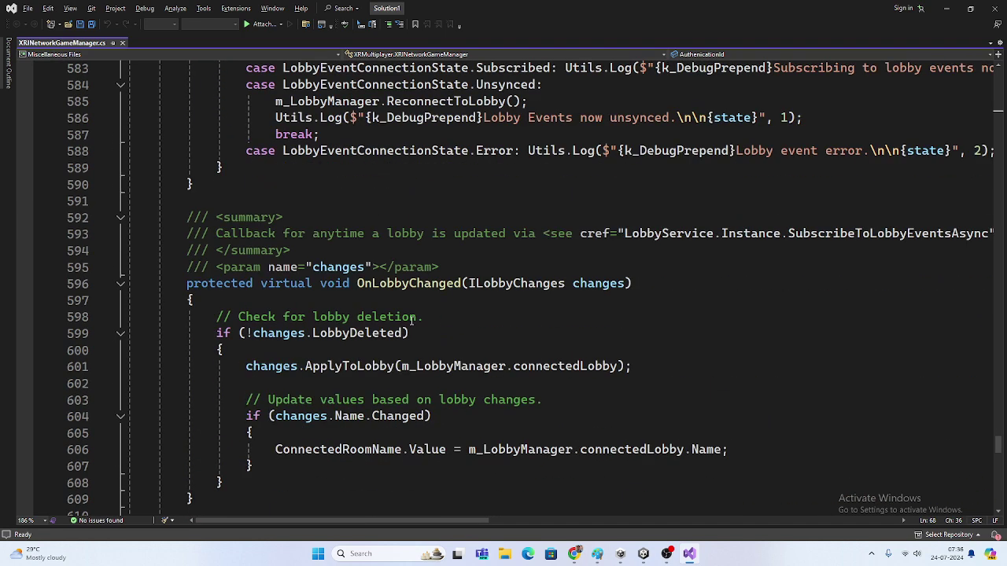
pyautogui.scroll(-3, 410, 267)
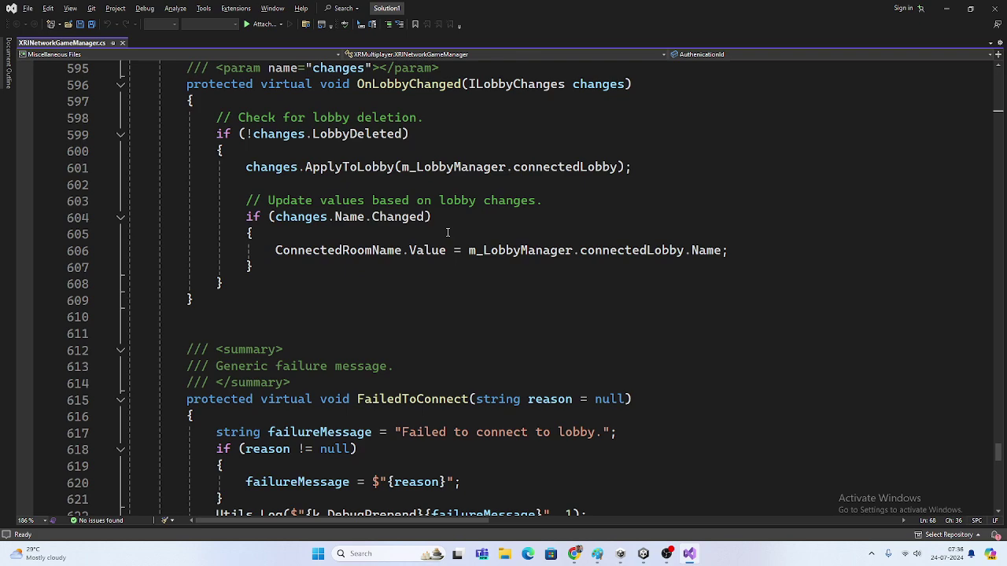
pyautogui.scroll(-3, 435, 269)
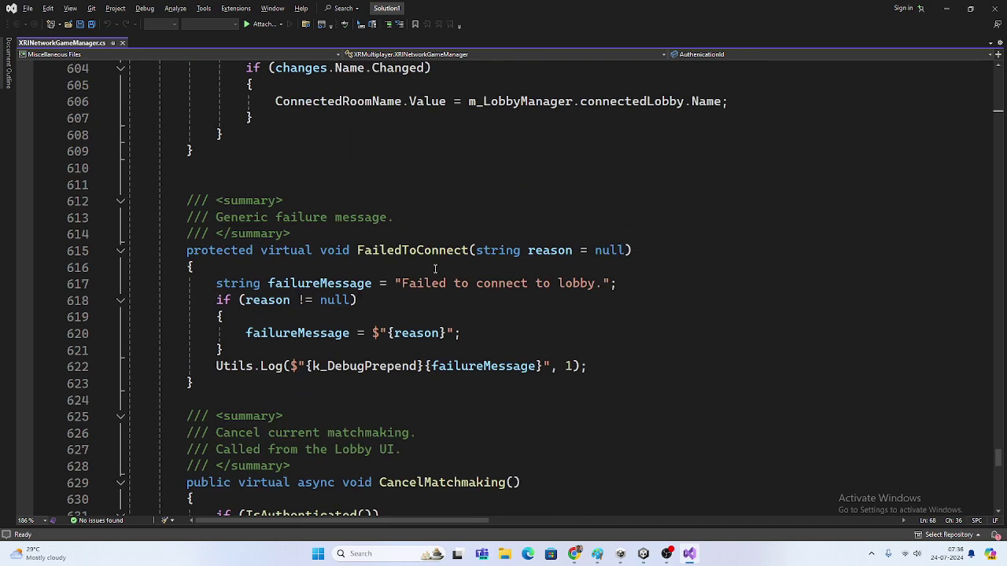
pyautogui.scroll(-4, 434, 269)
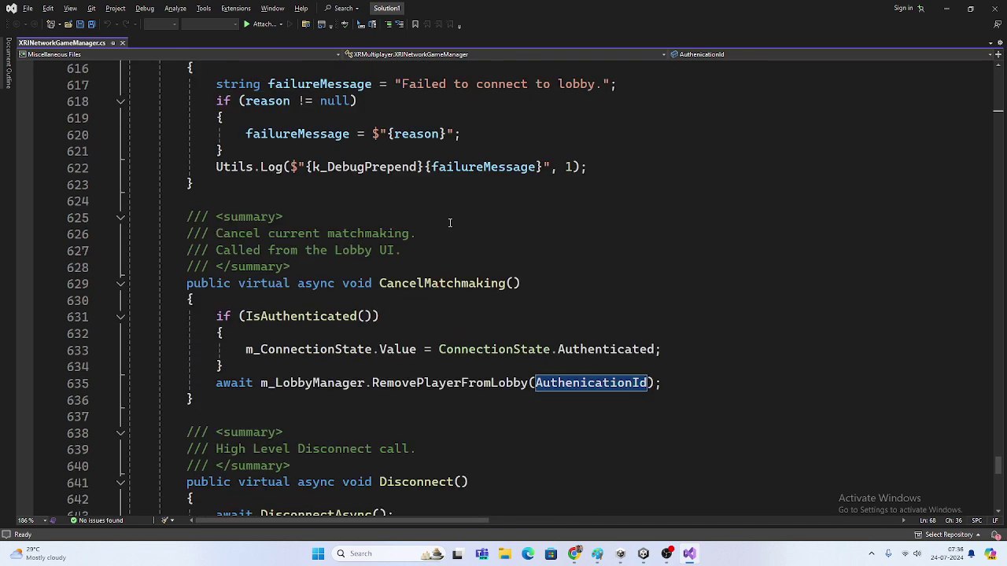
pyautogui.scroll(-4, 450, 224)
pyautogui.scroll(-3, 398, 256)
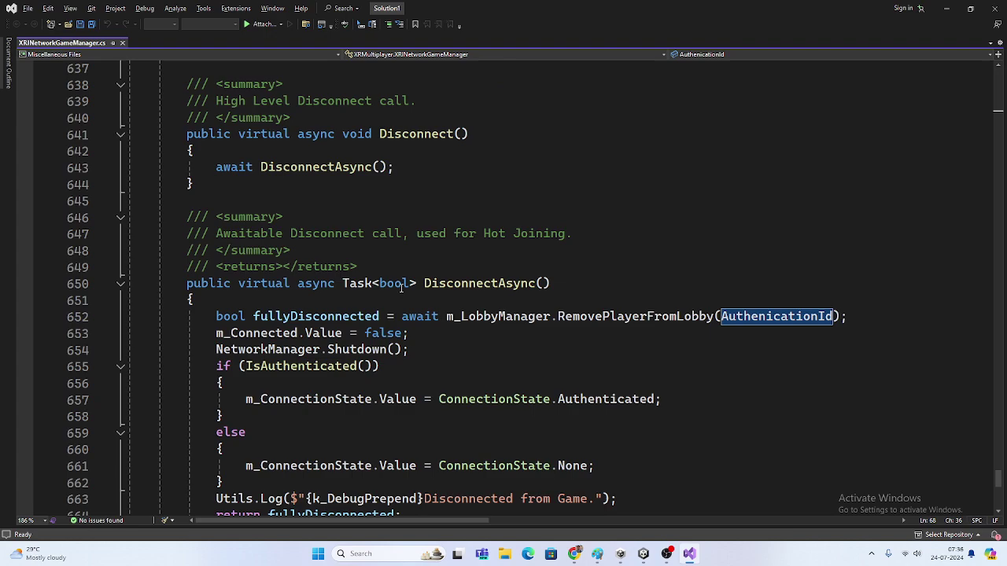
pyautogui.scroll(-2, 402, 288)
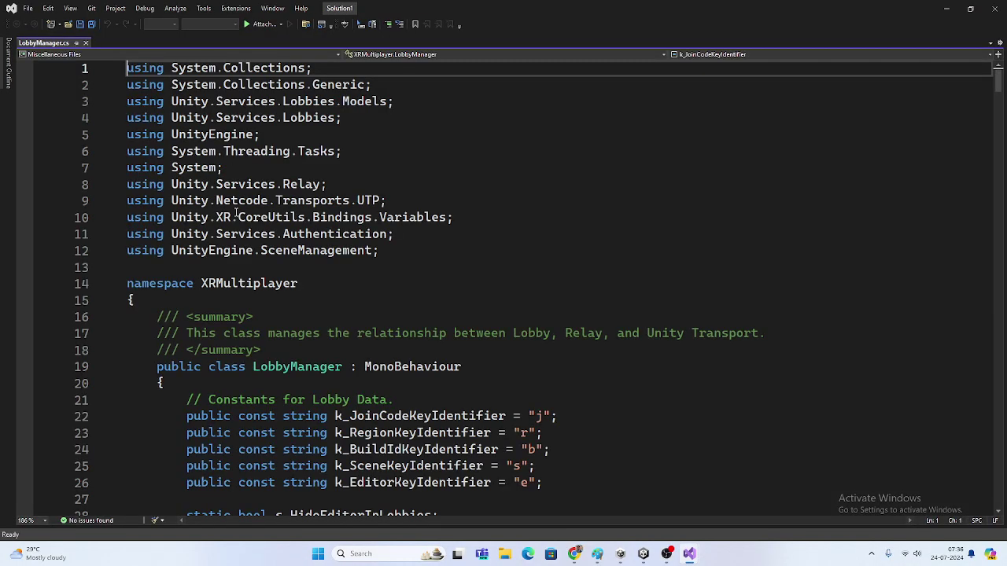
# - Scroll LobbyManager.cs down to the QuickJoinLobby method and select its name
pyautogui.scroll(-8, 405, 244)
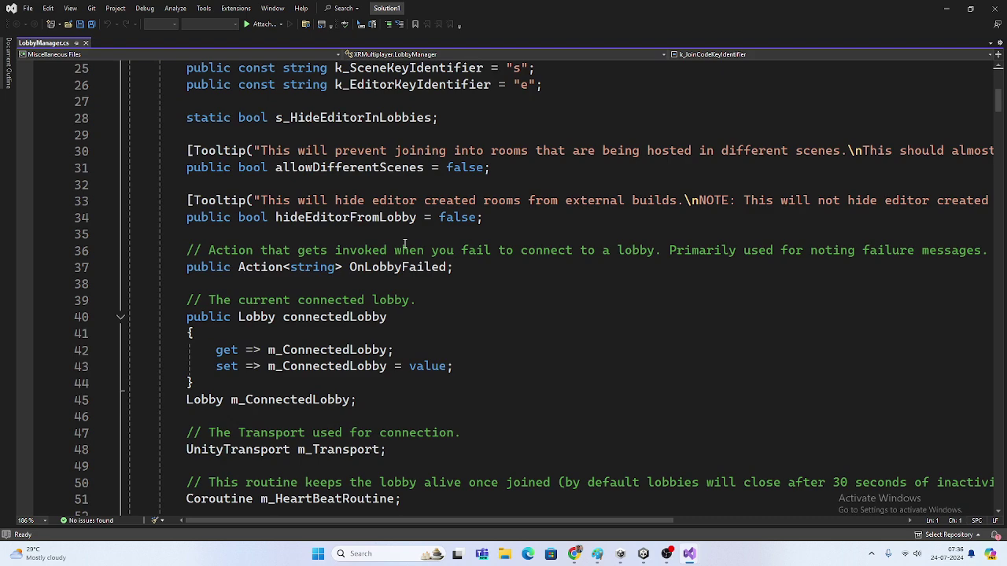
pyautogui.scroll(-12, 404, 244)
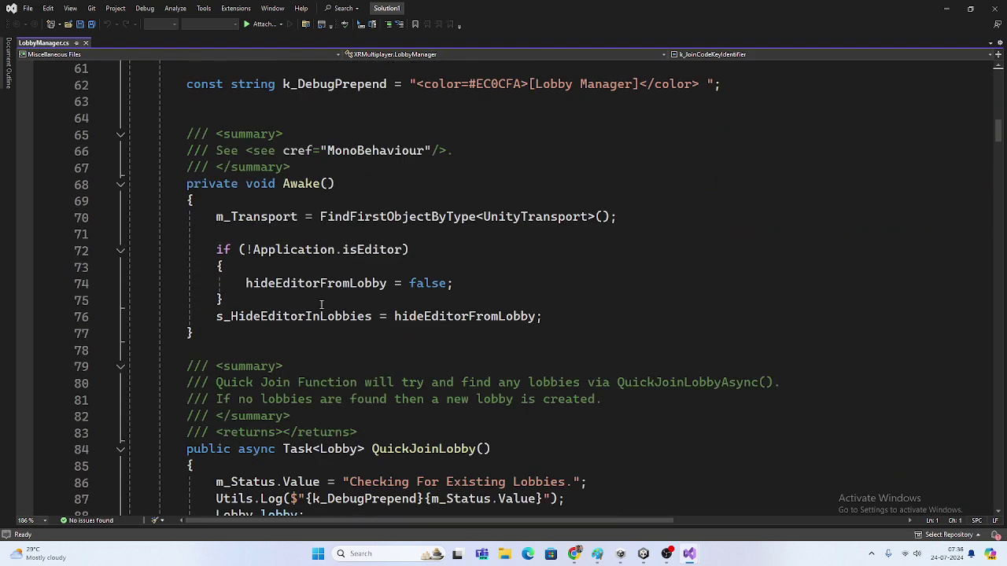
pyautogui.scroll(-4, 321, 304)
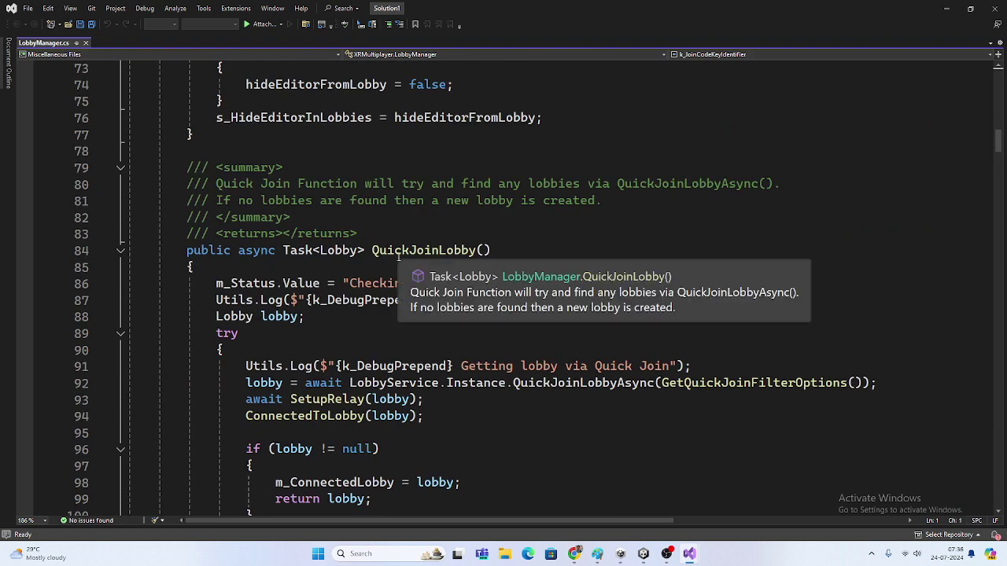
pyautogui.click(378, 251)
pyautogui.doubleClick(435, 251)
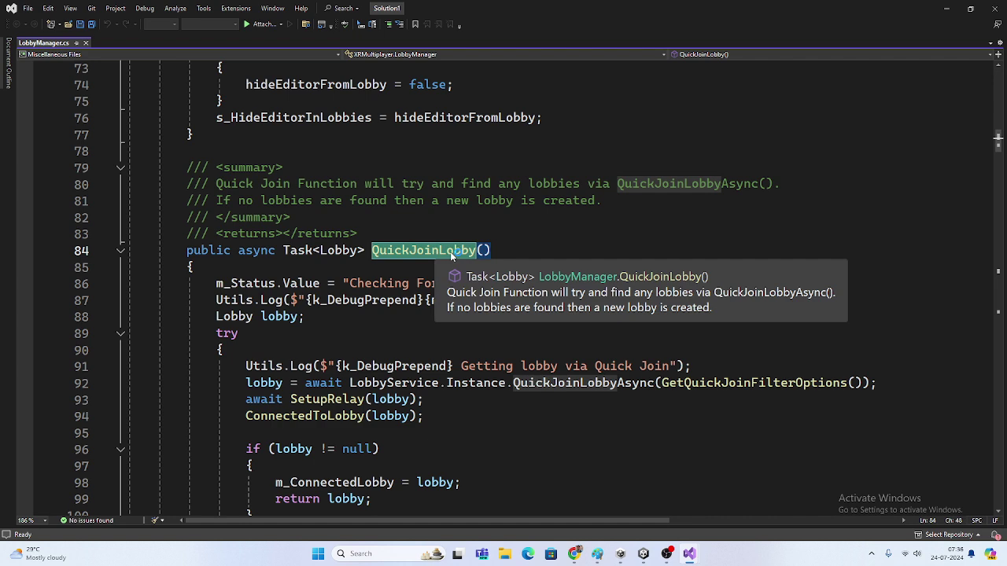
# - Read on past ReconnectToLobby to the LobbyHeartbeatCoroutine, which pings the lobby every 15 seconds
pyautogui.scroll(-3, 338, 320)
pyautogui.scroll(3, 338, 320)
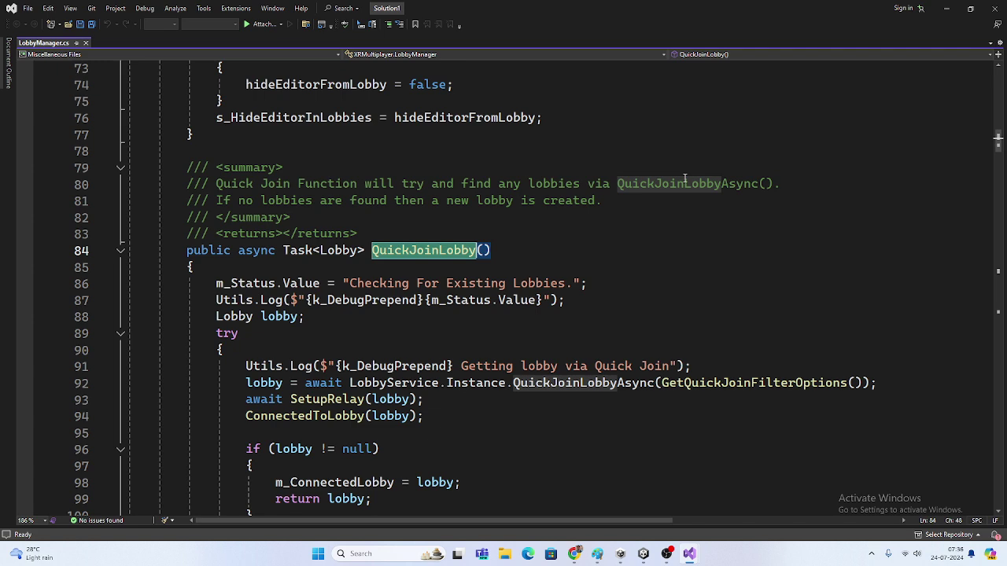
pyautogui.scroll(-3, 732, 193)
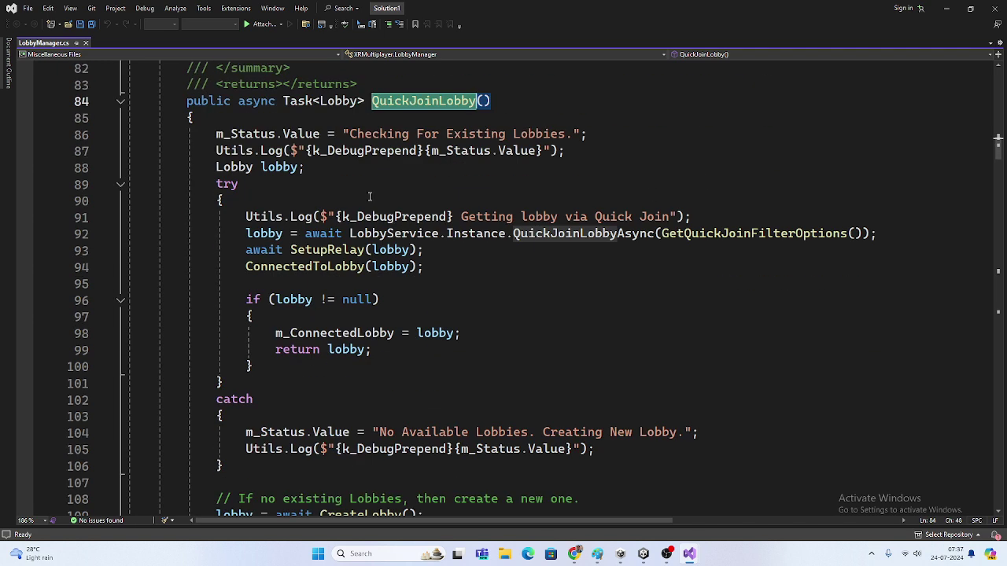
pyautogui.scroll(-2, 476, 202)
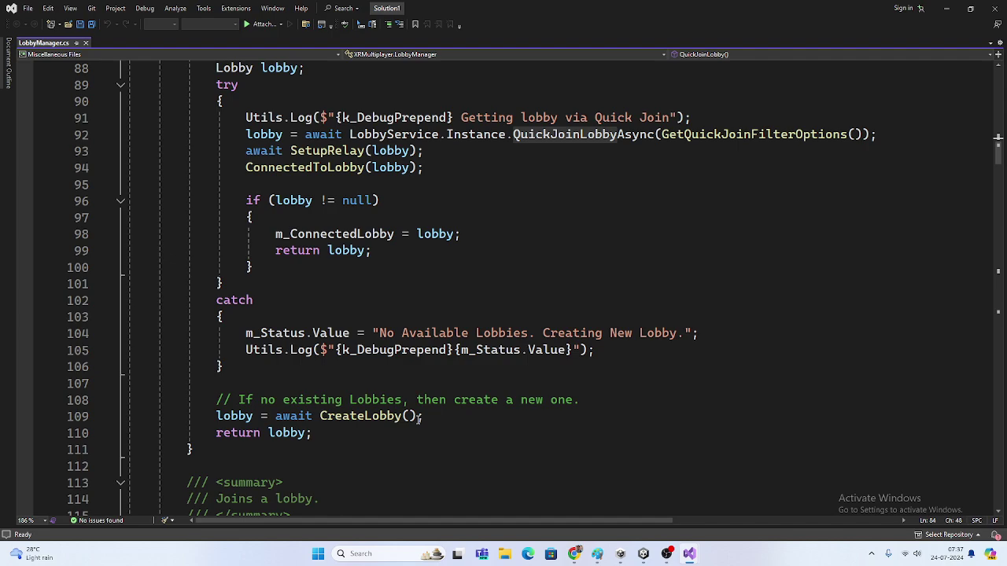
pyautogui.scroll(-20, 420, 418)
pyautogui.scroll(-20, 435, 285)
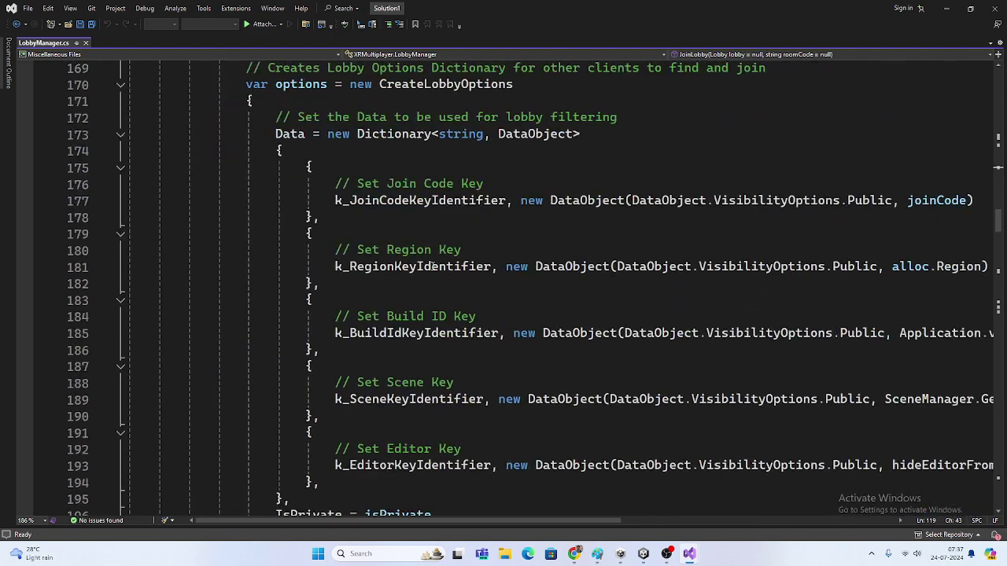
pyautogui.scroll(-12, 438, 381)
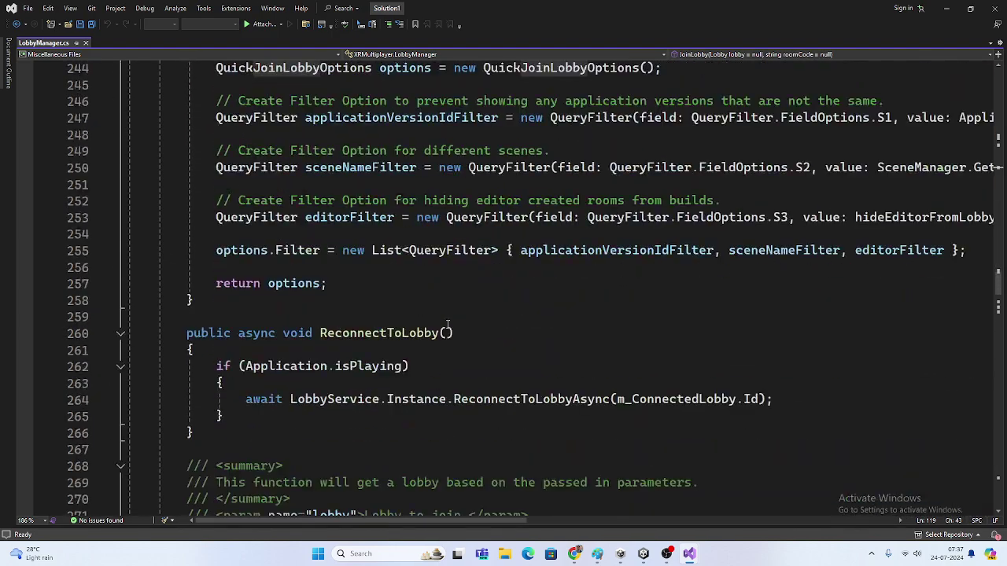
pyautogui.scroll(-18, 400, 296)
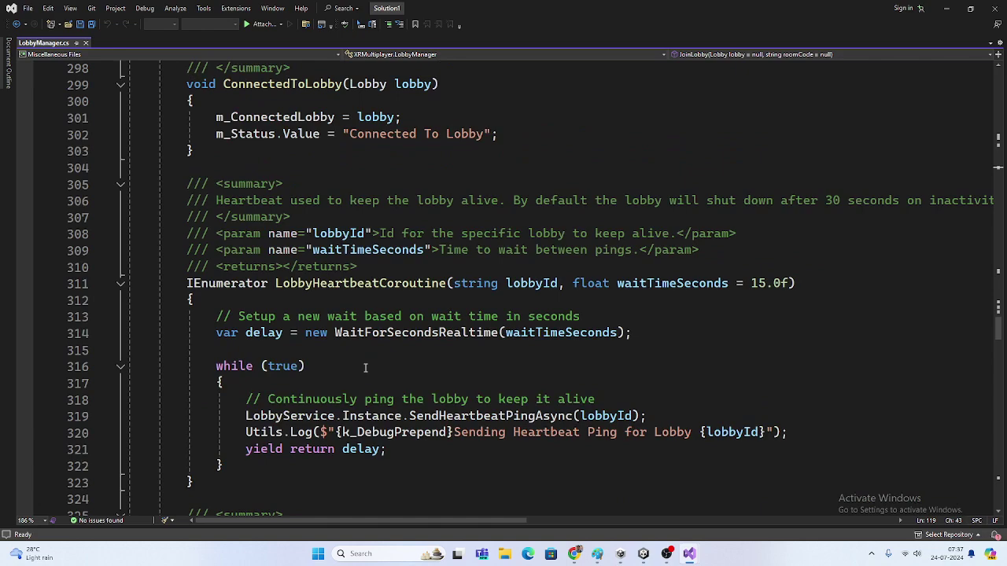
pyautogui.hotkey('alt', 'Tab')
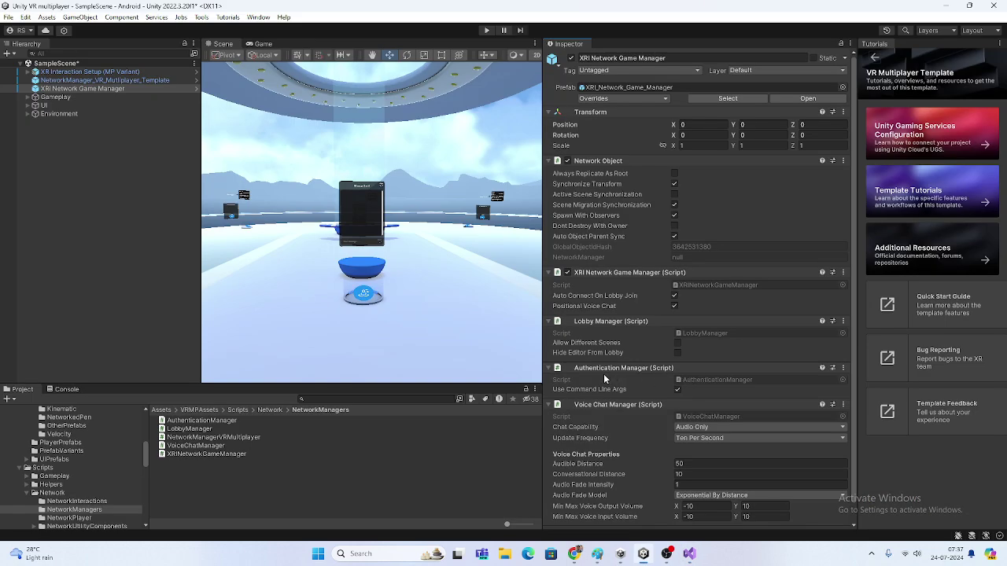
pyautogui.hotkey('alt', 'Tab')
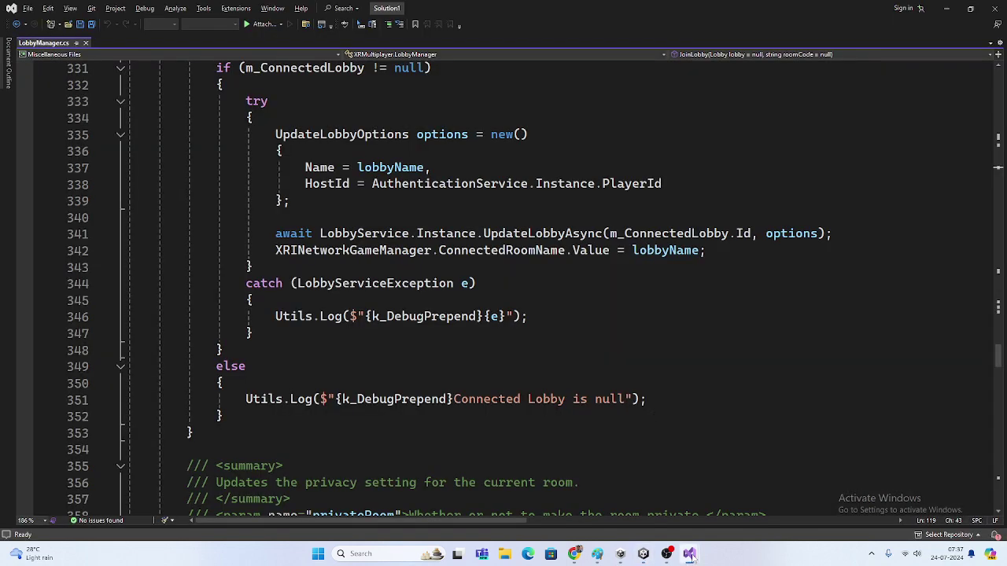
pyautogui.click(597, 553)
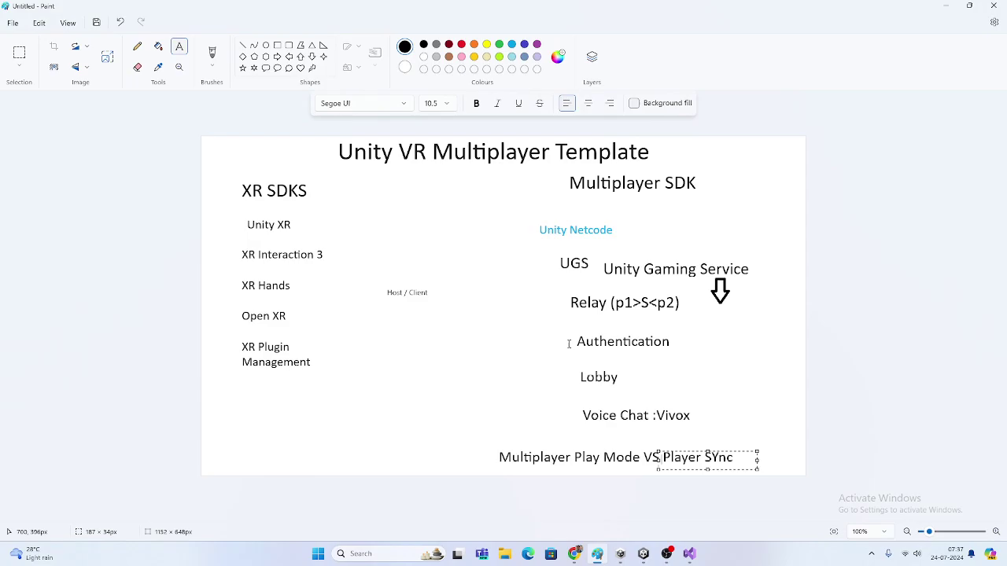
pyautogui.moveTo(568, 344); pyautogui.dragTo(634, 352)
pyautogui.hotkey('alt', 'Tab')
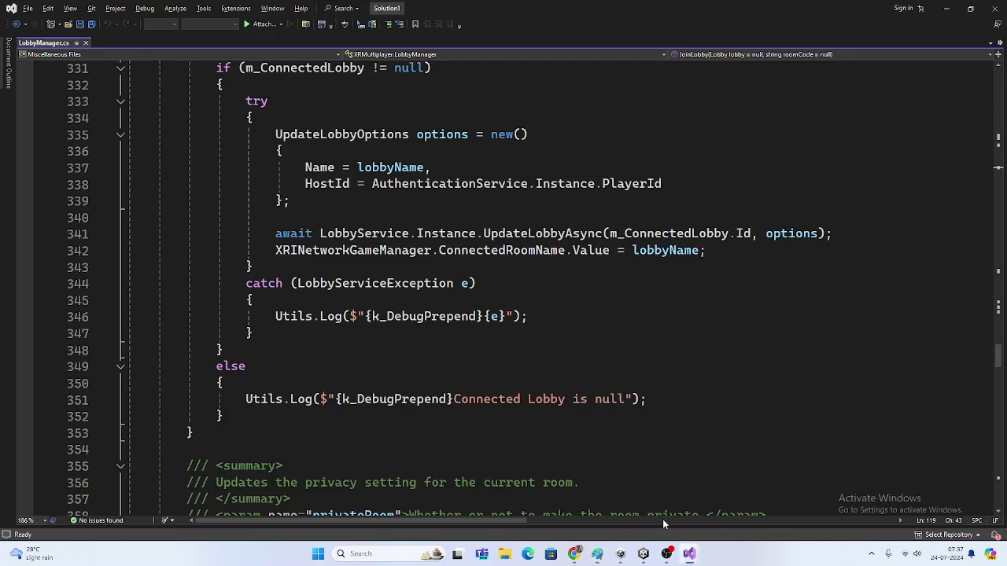
pyautogui.click(643, 554)
pyautogui.click(600, 369)
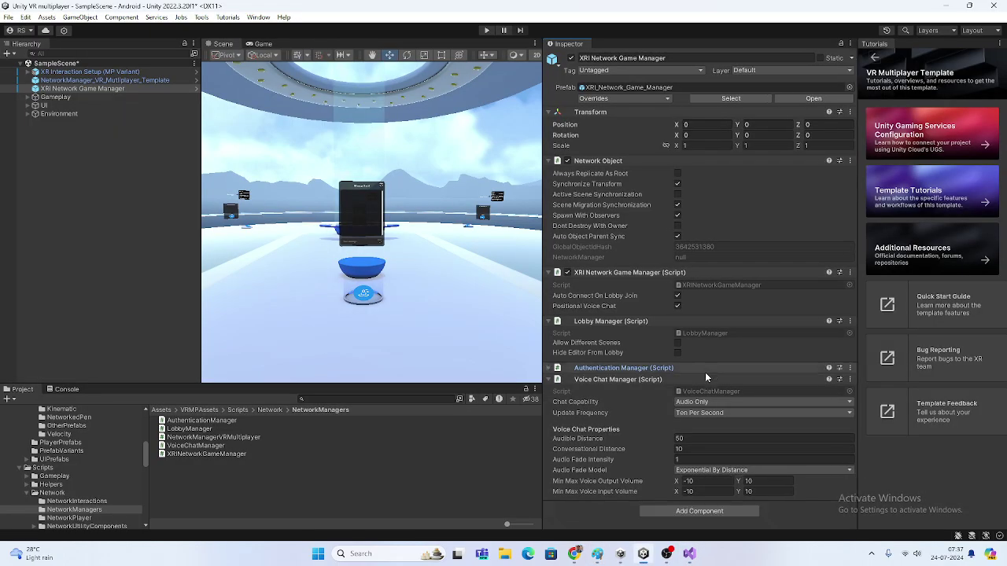
pyautogui.click(602, 368)
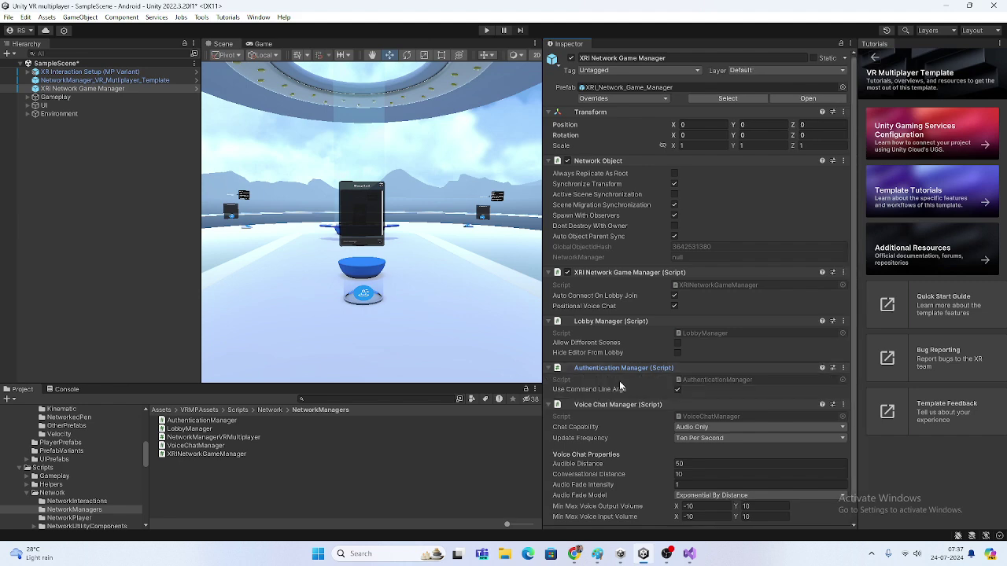
# - Open AuthenticationManager.cs, review its signed-in check and anonymous sign-in call, then return to Unity
pyautogui.doubleClick(695, 380)
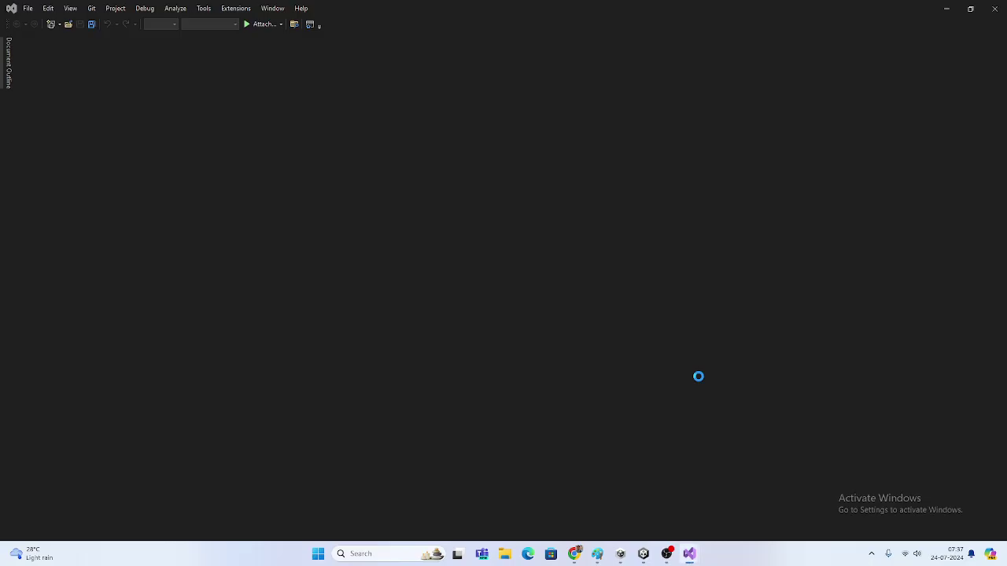
pyautogui.scroll(-9, 367, 221)
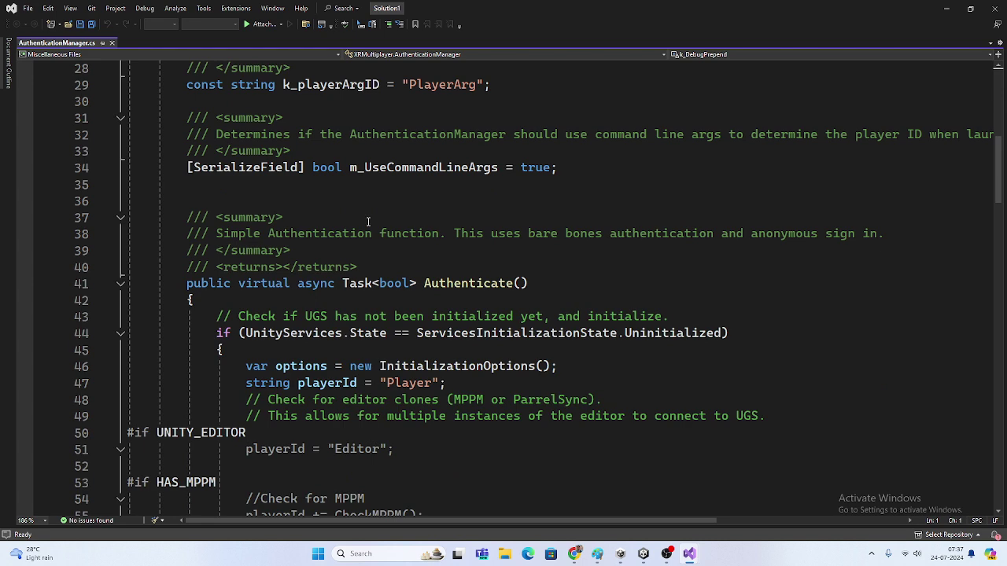
pyautogui.scroll(-4, 434, 273)
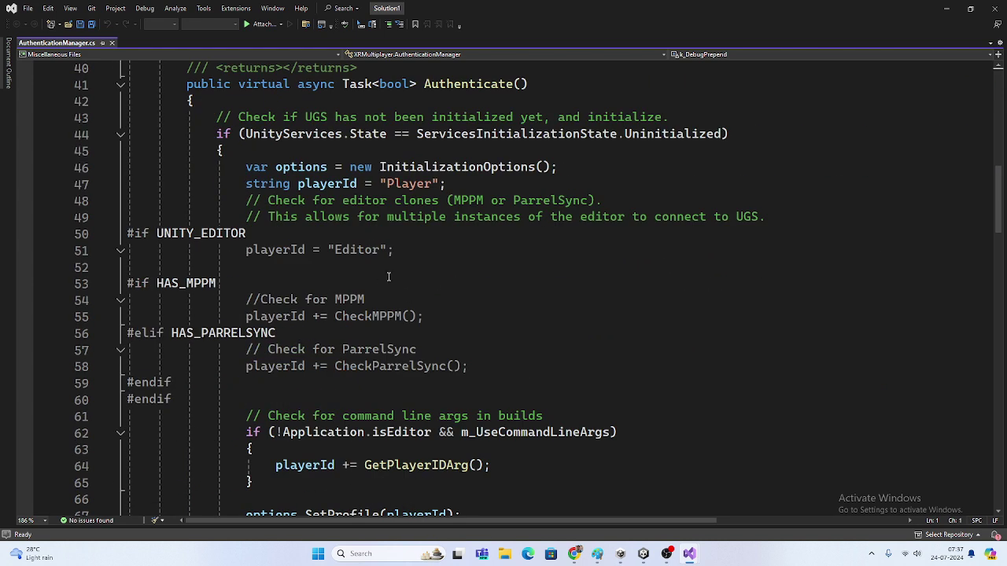
pyautogui.scroll(-8, 388, 277)
pyautogui.click(506, 248)
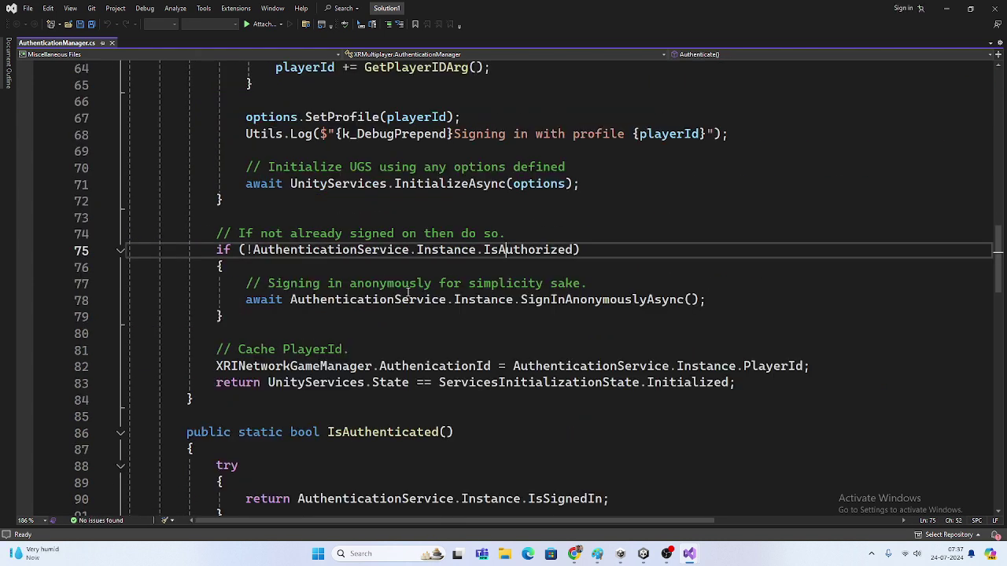
pyautogui.click(483, 303)
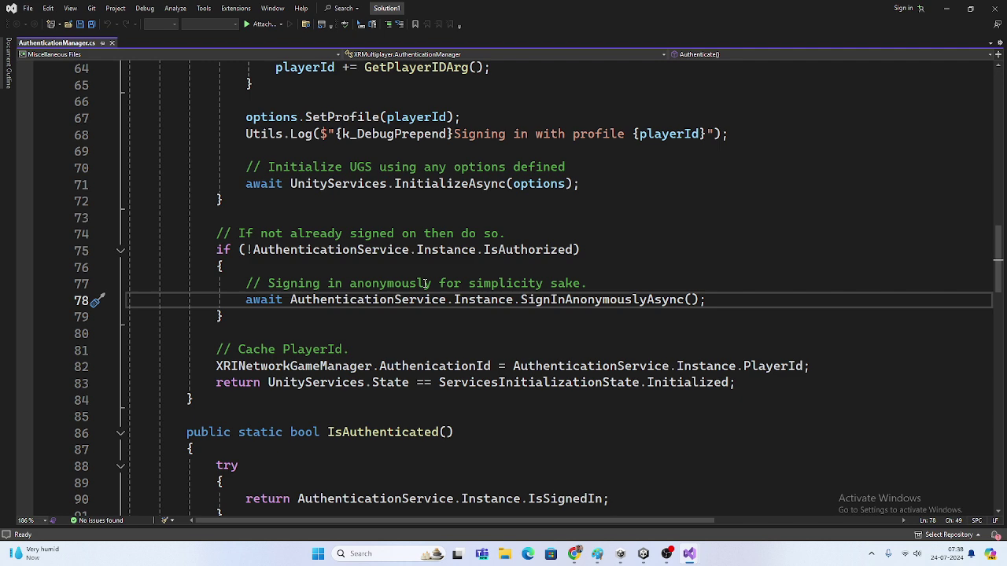
pyautogui.click(719, 293)
pyautogui.hotkey('alt', 'Tab')
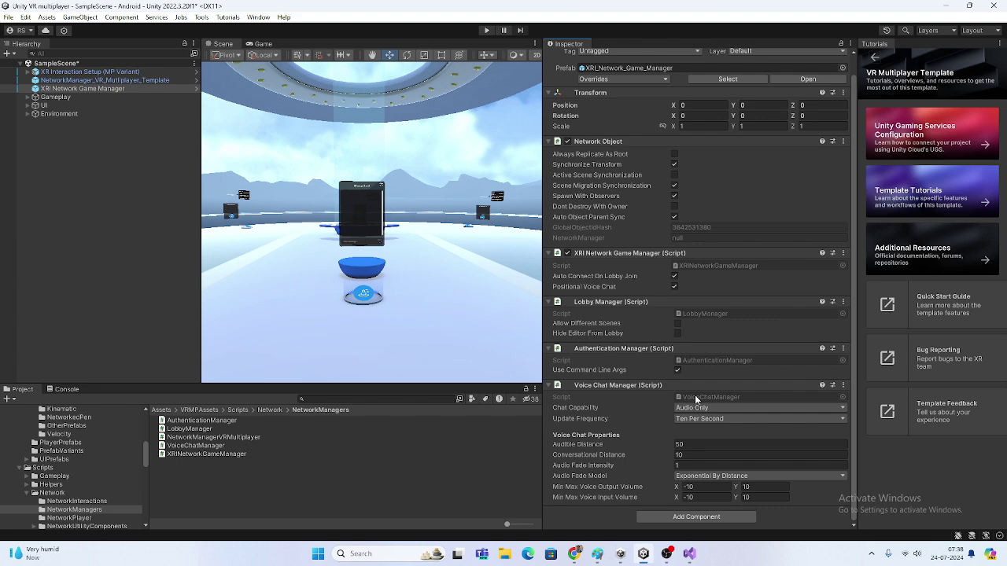
# - Inspect XR Interaction Setup and NetworkManager, ping its Player Prefab, and open XRI_Network_Player_Avatar
pyautogui.click(127, 66)
pyautogui.click(118, 71)
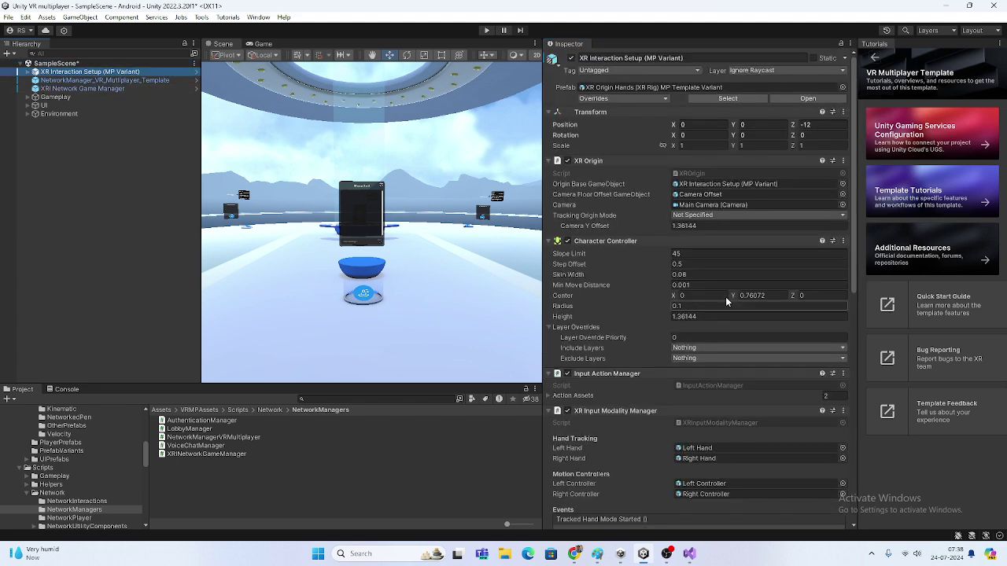
pyautogui.scroll(-3, 729, 254)
pyautogui.press('Down')
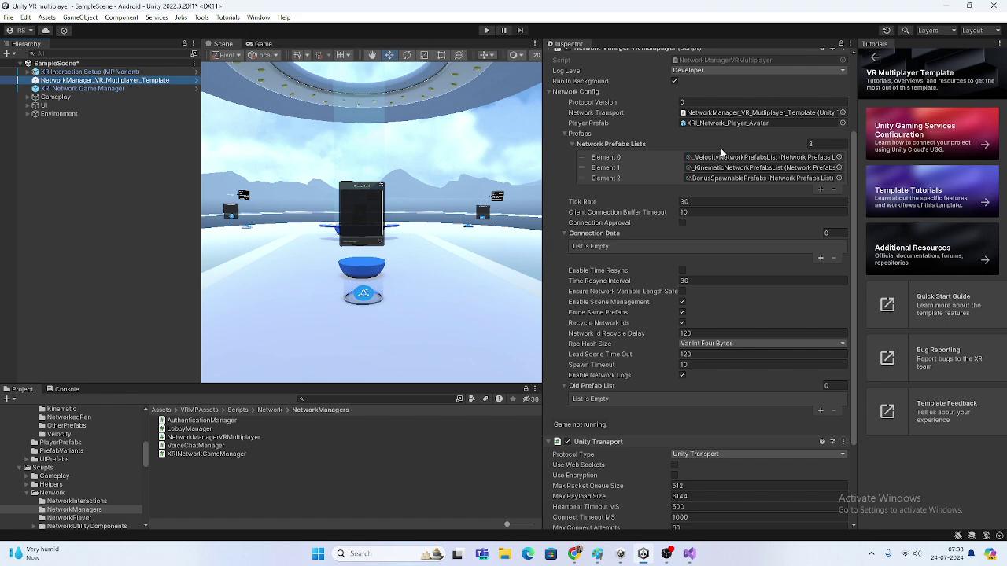
pyautogui.click(728, 122)
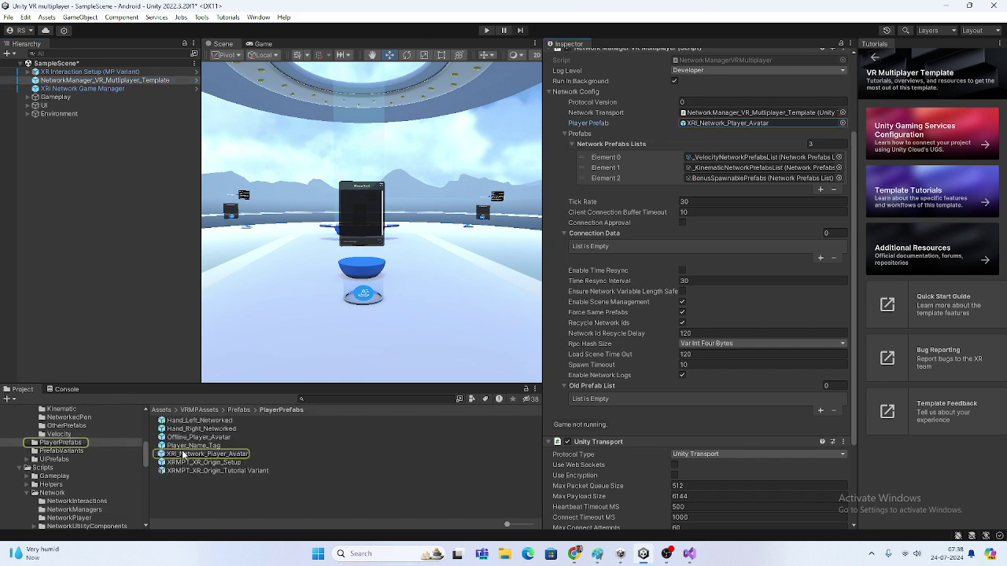
pyautogui.doubleClick(183, 455)
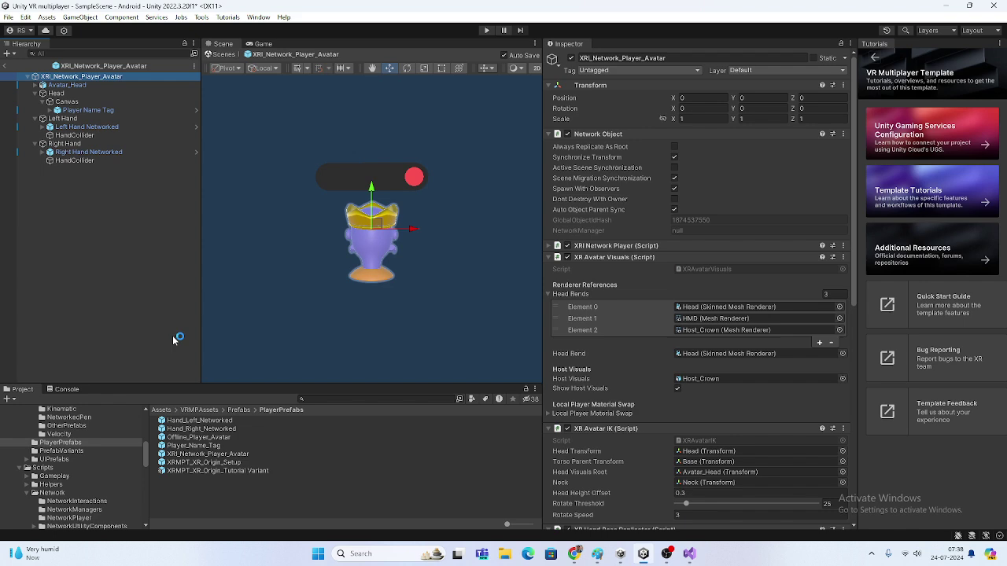
# - Back in the scene, frame the XR Interaction Setup rig, check Camera Offset, then reopen the avatar prefab
pyautogui.click(3, 69)
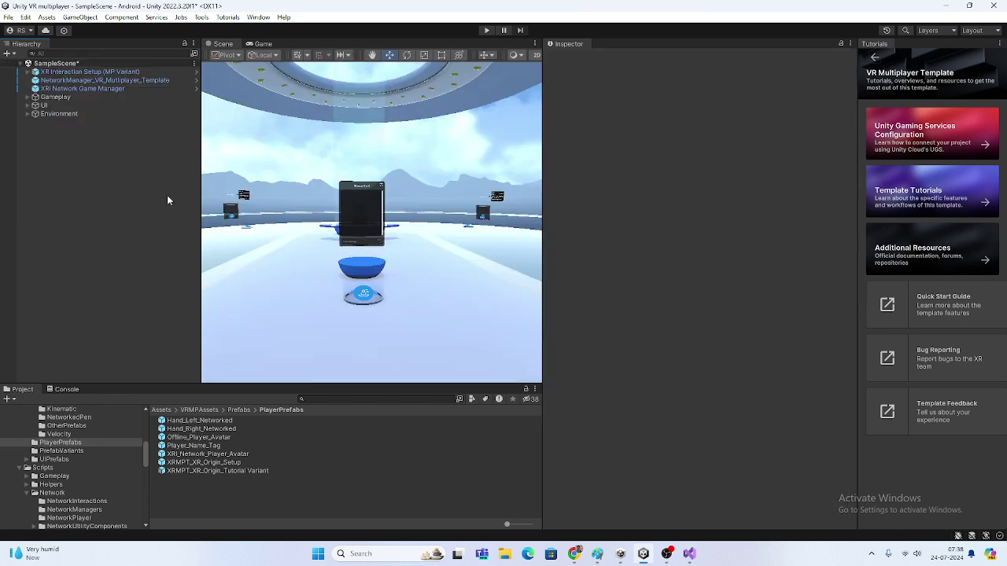
pyautogui.doubleClick(89, 71)
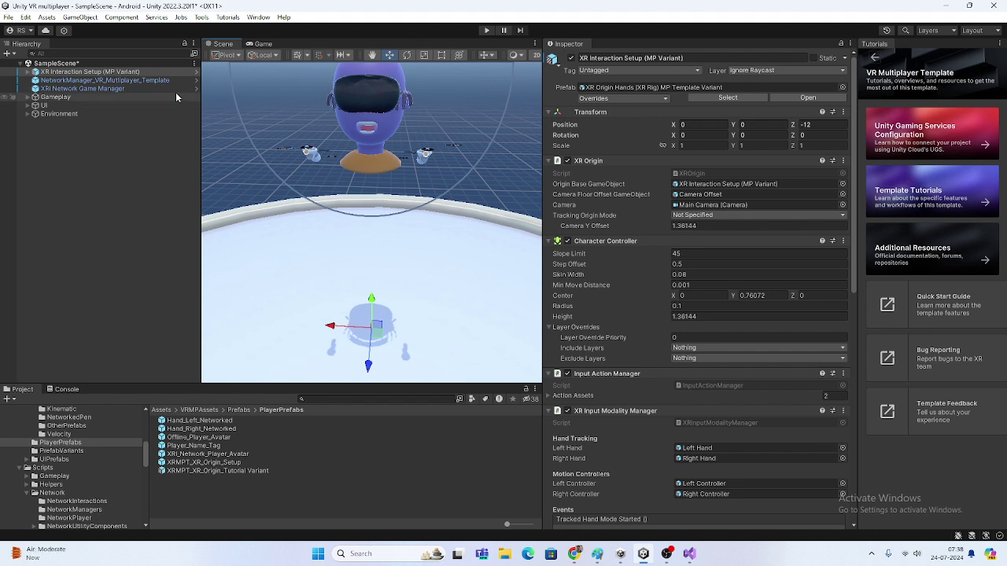
pyautogui.click(28, 72)
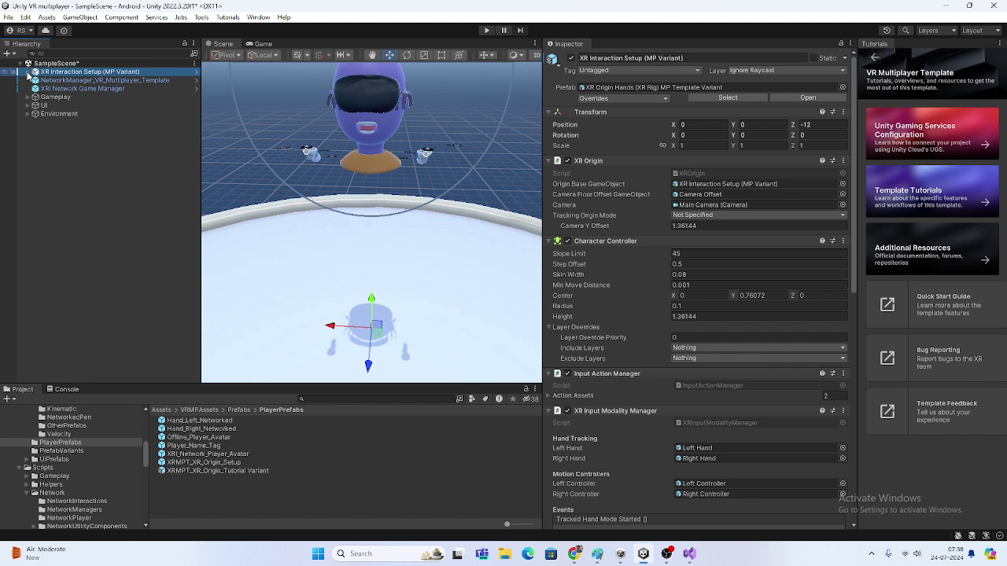
pyautogui.click(63, 81)
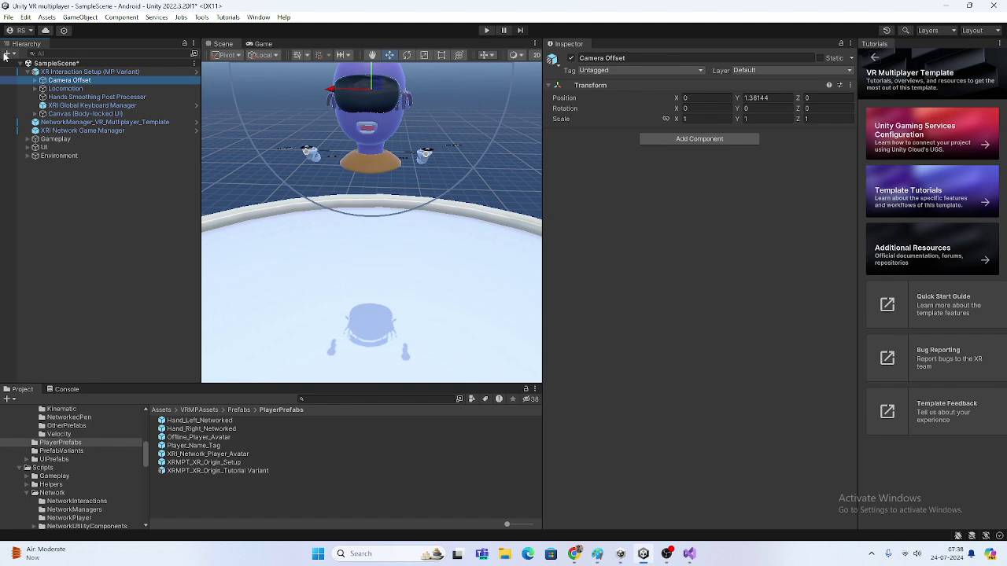
pyautogui.click(81, 123)
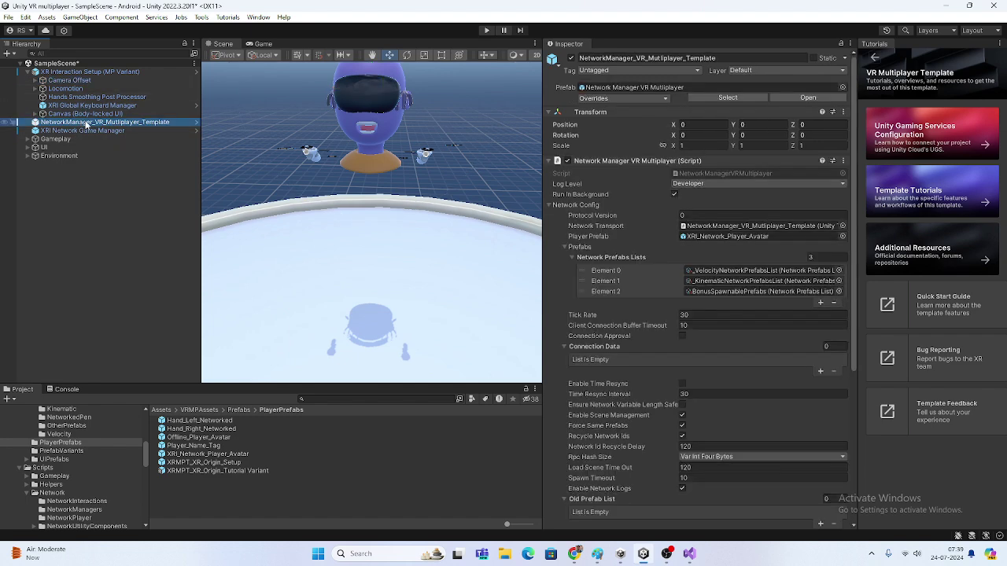
pyautogui.doubleClick(229, 455)
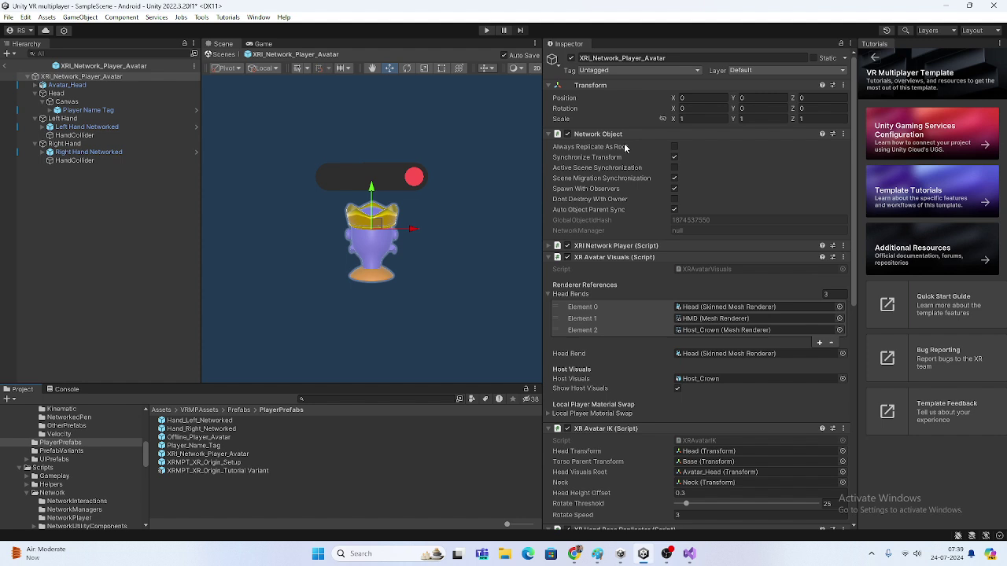
# - Review the XRI Network Player component's Head, Left Hand and Right Hand references and other components
pyautogui.click(550, 248)
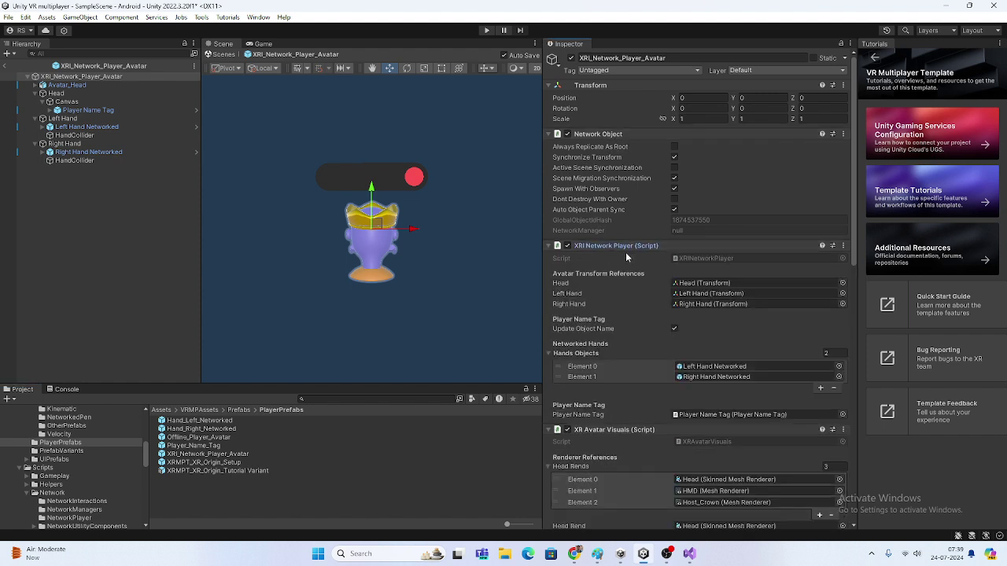
pyautogui.click(712, 283)
pyautogui.click(712, 293)
pyautogui.click(711, 304)
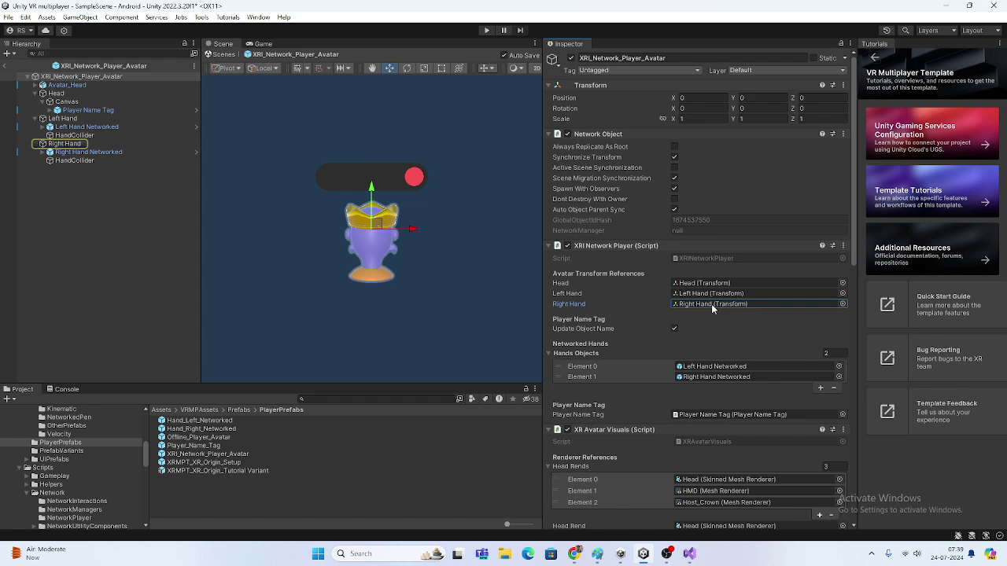
pyautogui.scroll(-3, 705, 388)
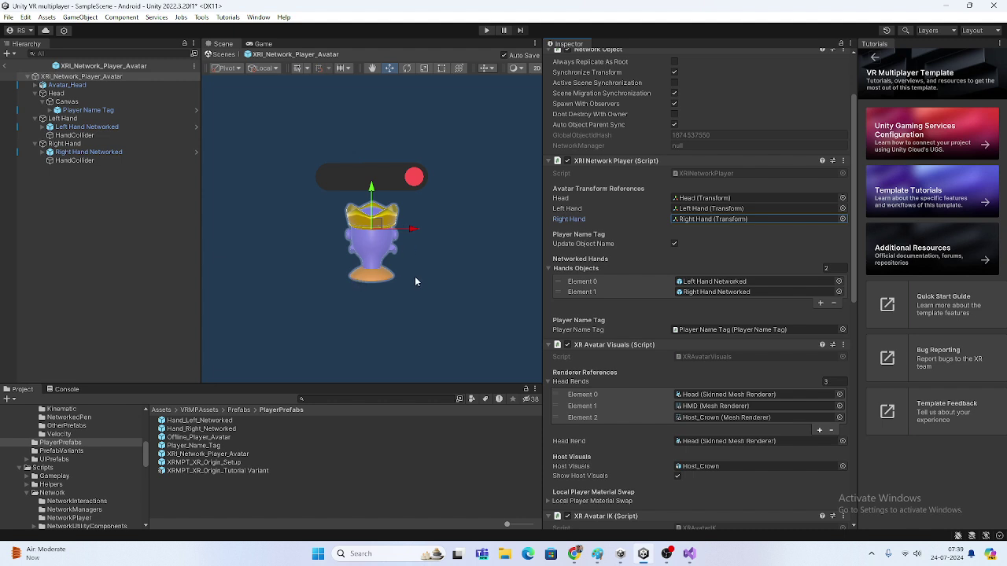
pyautogui.scroll(-3, 630, 380)
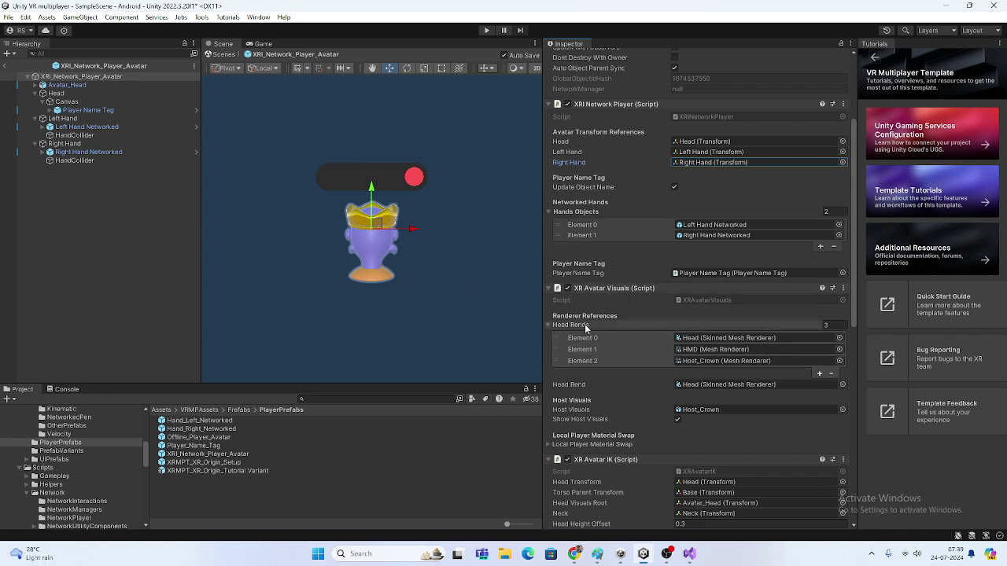
pyautogui.scroll(-2, 669, 325)
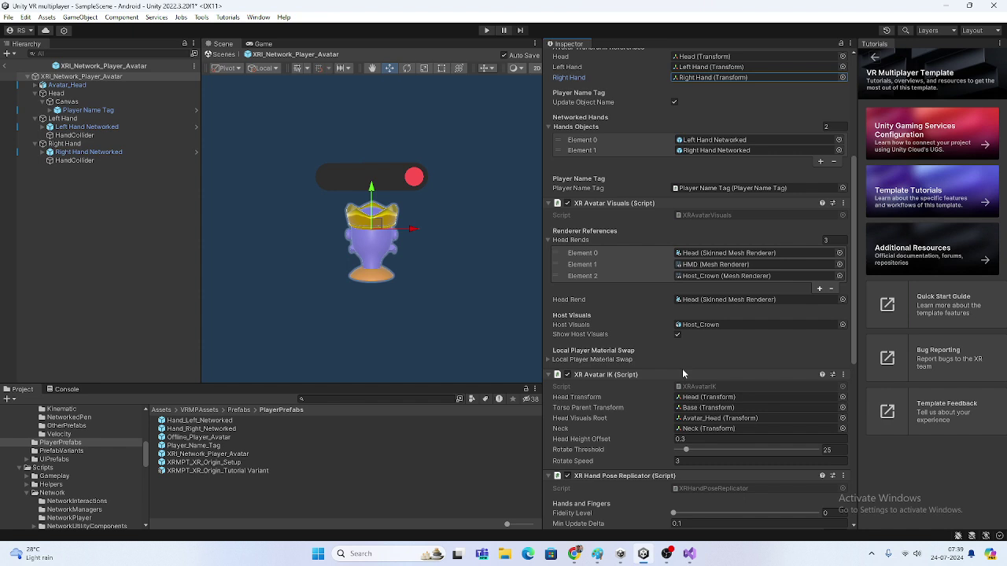
pyautogui.scroll(-2, 665, 365)
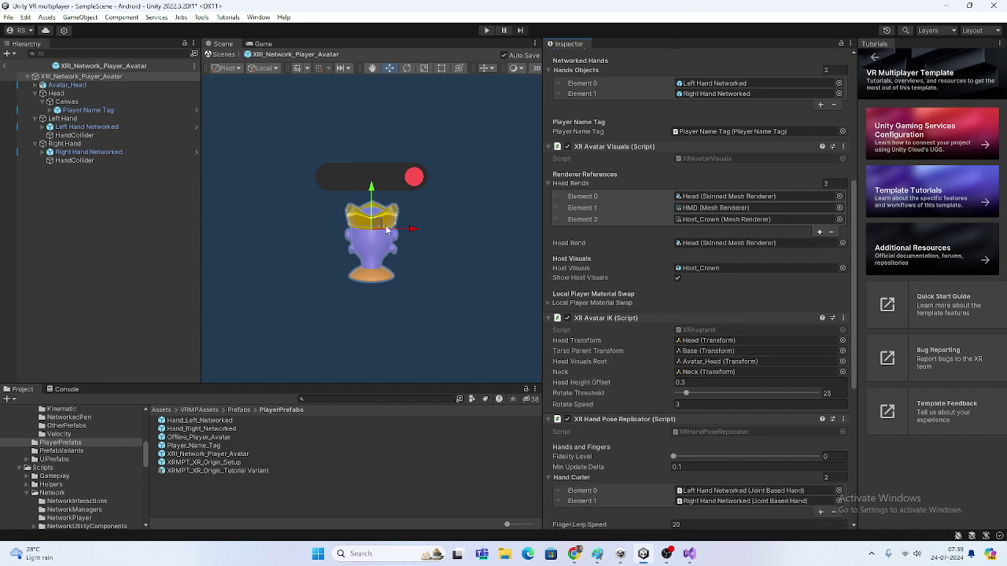
# - Orbit to the avatar's front and select Head to see its Client Network Transform settings
pyautogui.moveTo(380, 252)
pyautogui.keyDown('alt'); pyautogui.mouseDown()
pyautogui.moveTo(477, 276)
pyautogui.moveTo(381, 246)
pyautogui.mouseUp(); pyautogui.keyUp('alt')
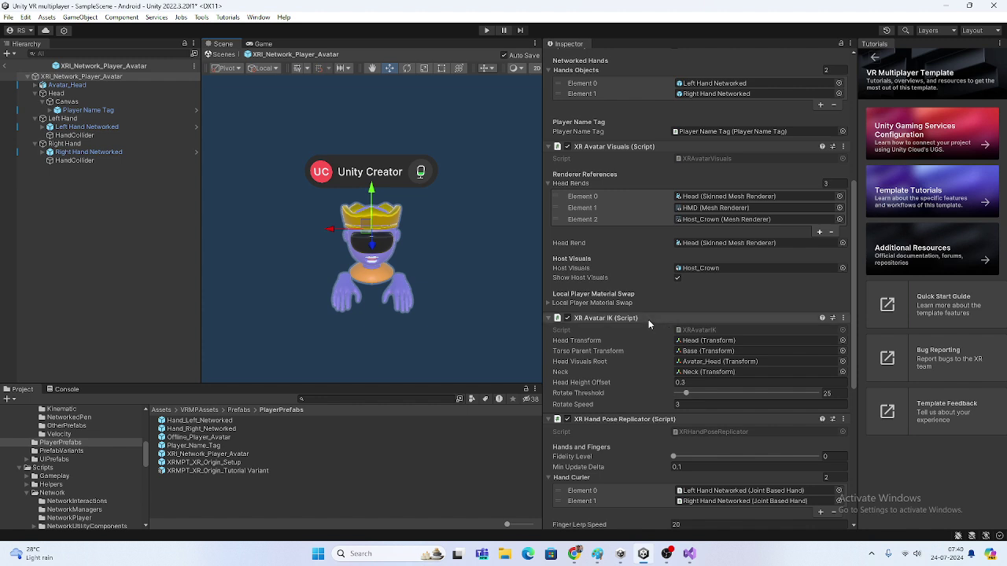
pyautogui.scroll(-1, 648, 321)
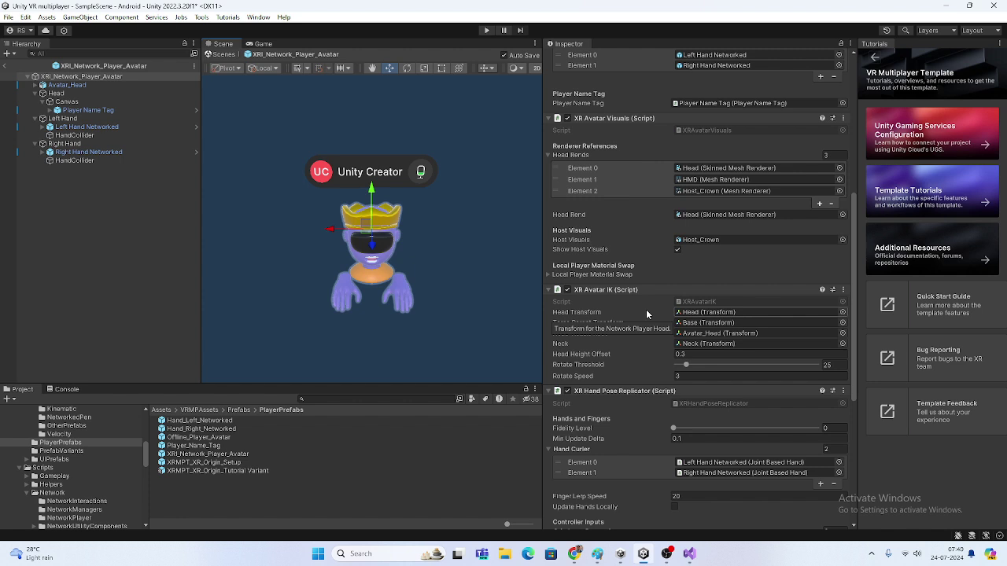
pyautogui.scroll(-2, 646, 314)
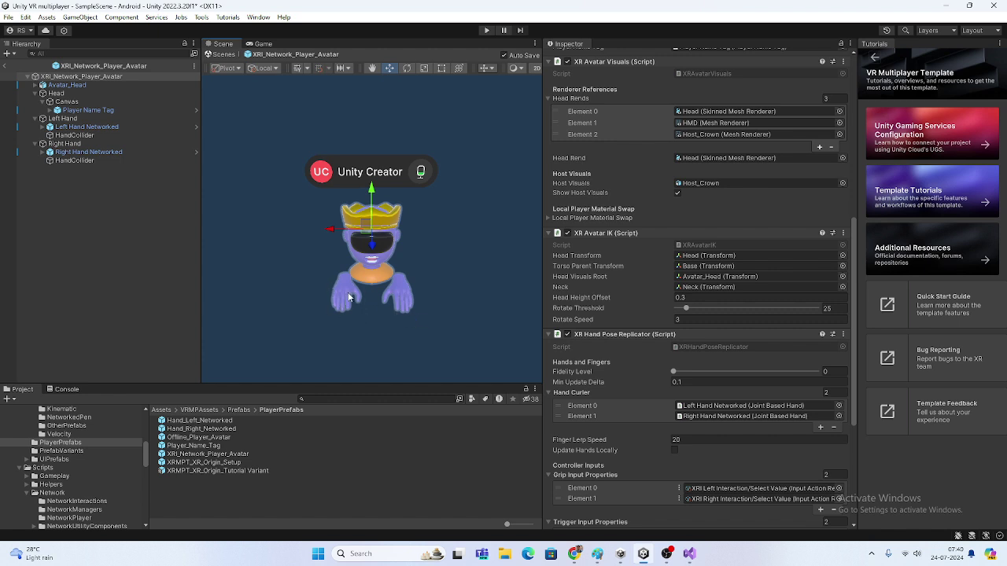
pyautogui.scroll(-1, 634, 334)
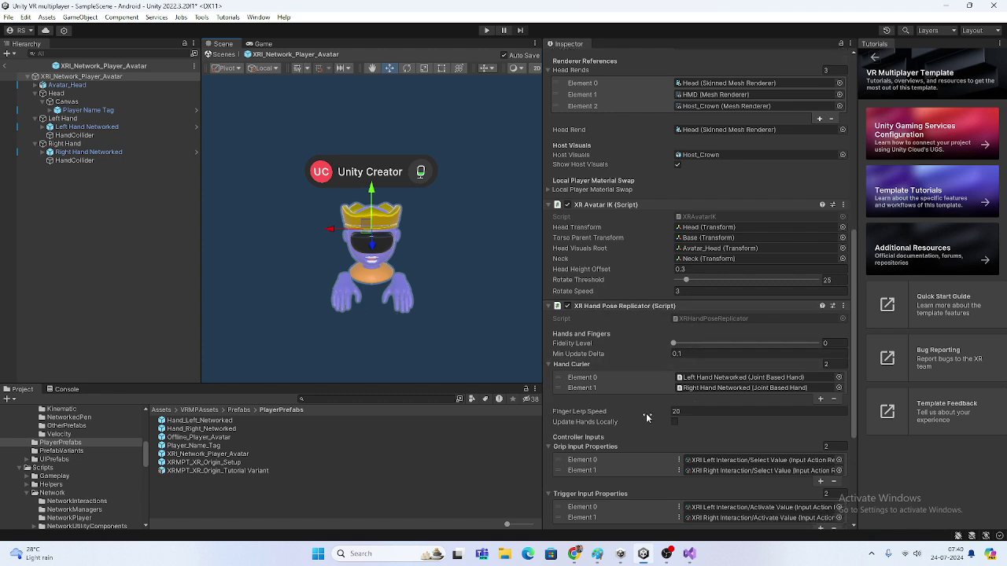
pyautogui.scroll(-2, 653, 392)
pyautogui.click(56, 93)
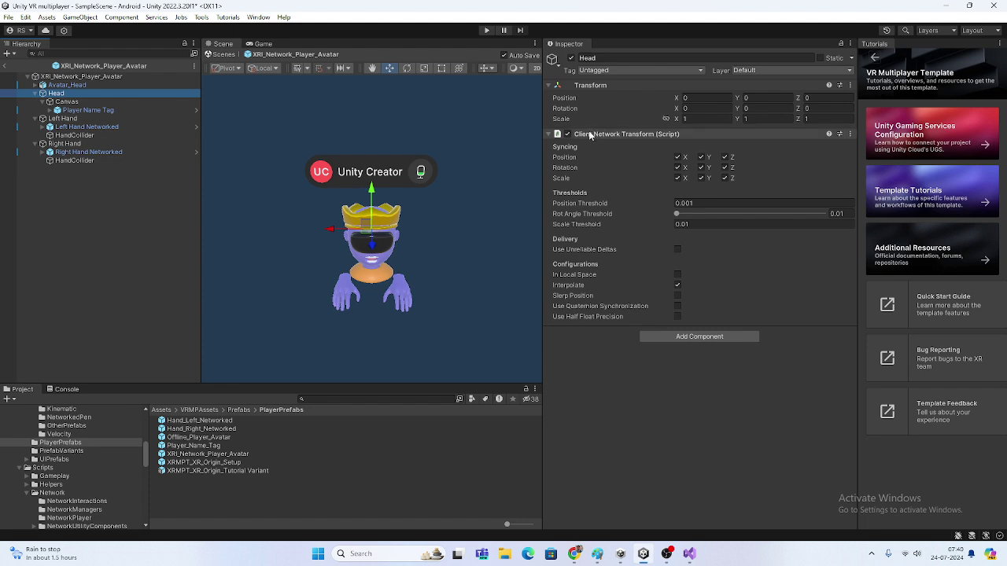
# - Check the Head's Canvas and the Left and Right Hands, then exit the prefab to SampleScene
pyautogui.click(671, 336)
pyautogui.click(535, 329)
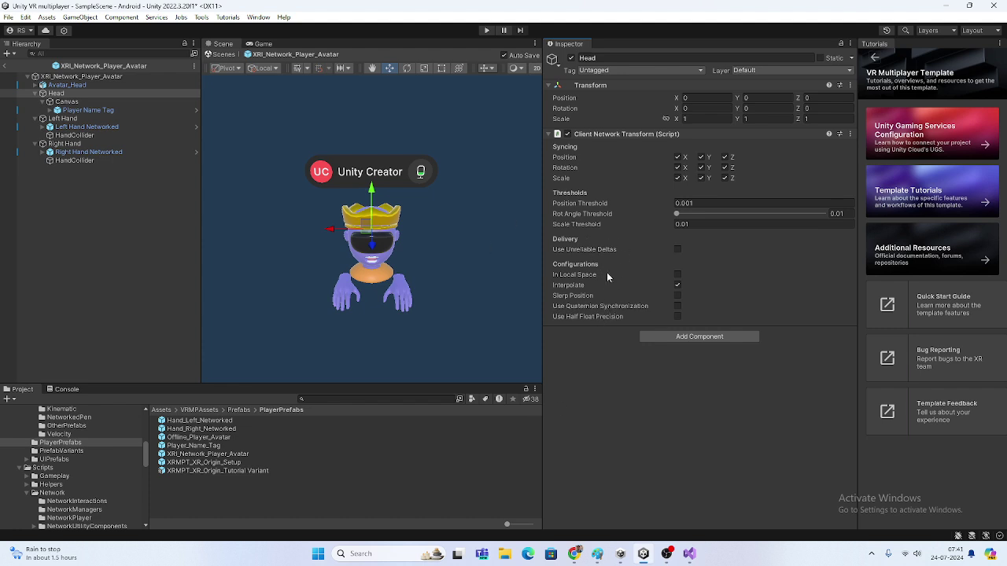
pyautogui.click(71, 102)
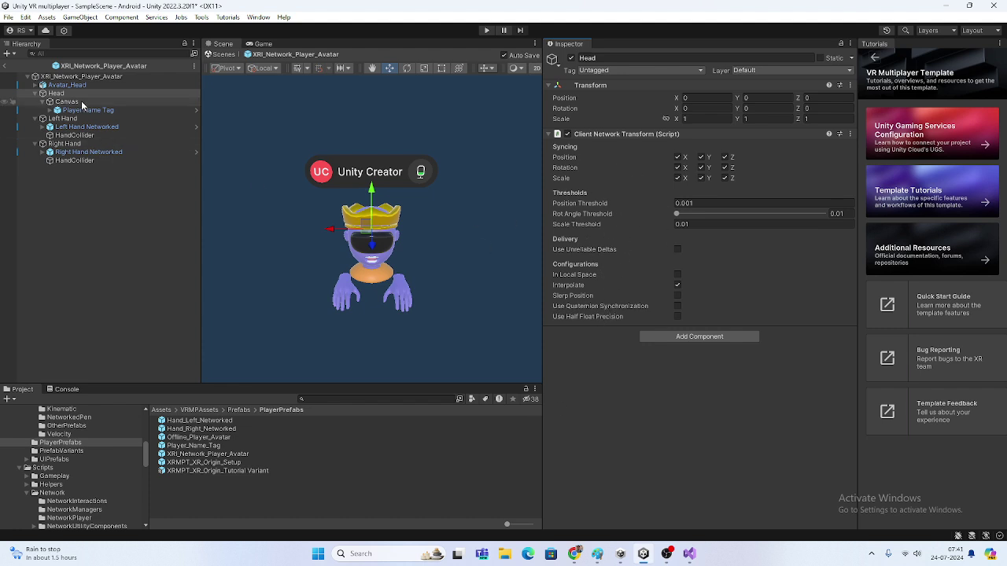
pyautogui.click(77, 118)
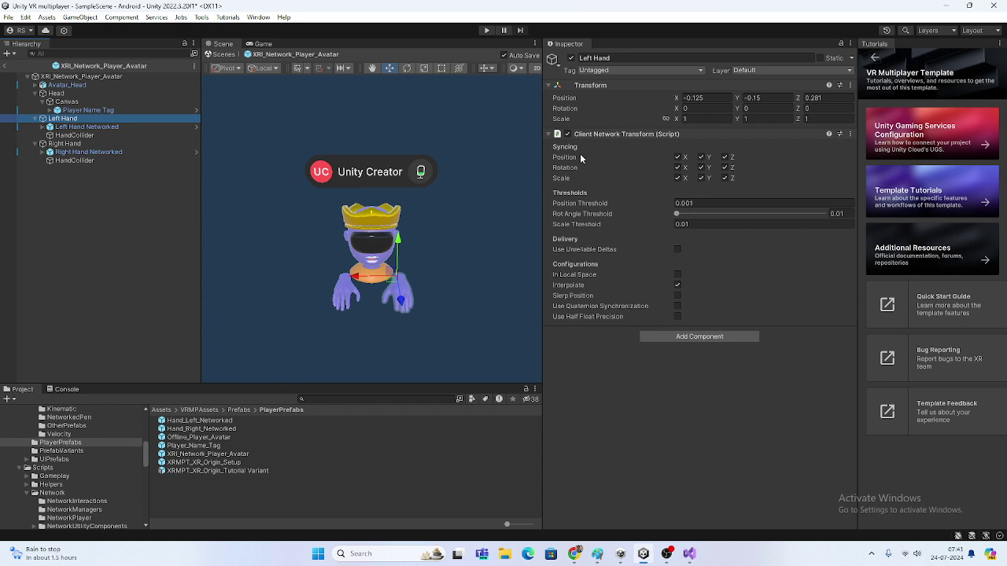
pyautogui.click(70, 144)
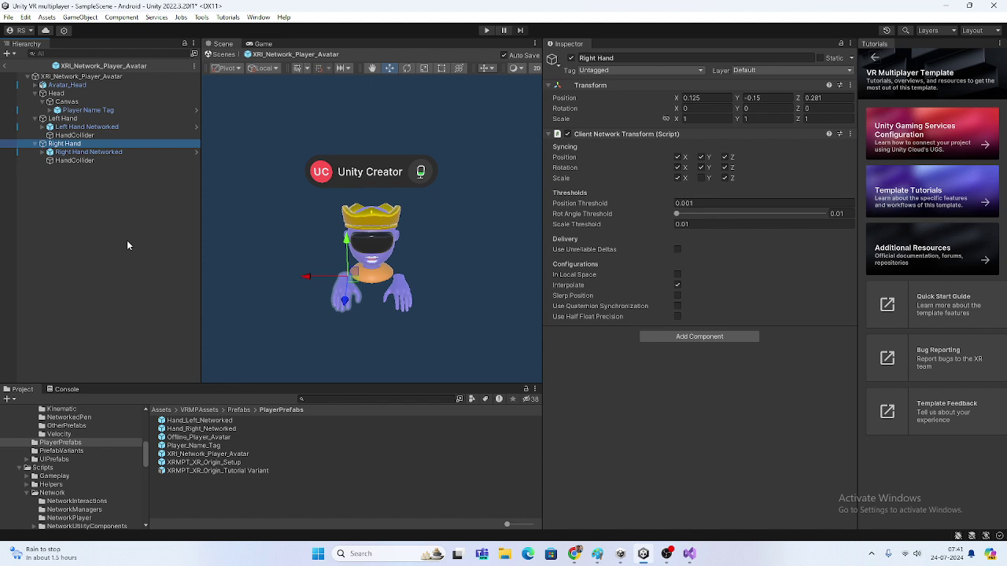
pyautogui.click(5, 66)
pyautogui.click(93, 106)
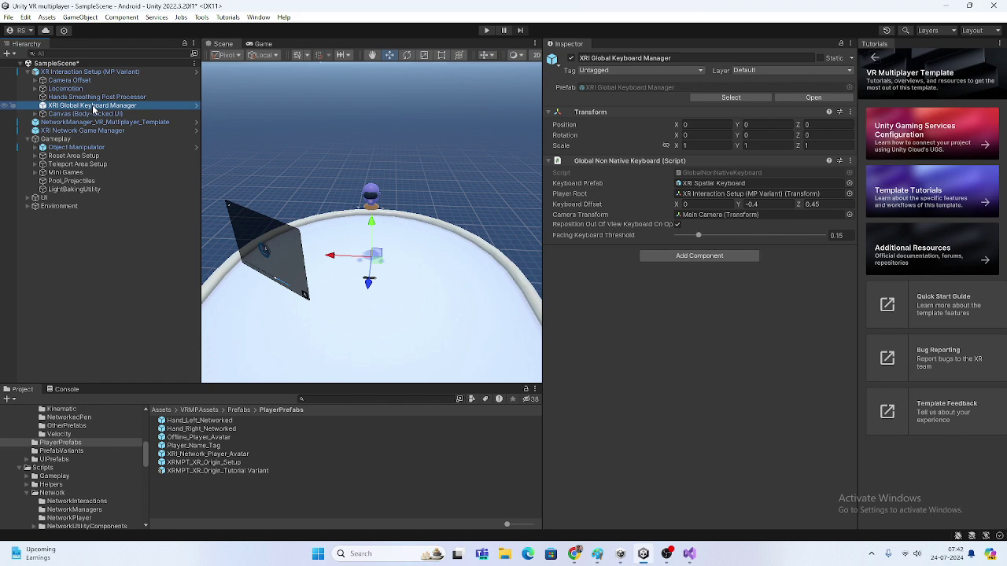
# - Frame the Object Manipulator and toggle it off and on to reveal its parts
pyautogui.hotkey('alt', 'Tab')
pyautogui.hotkey('alt', 'Tab')
pyautogui.doubleClick(75, 148)
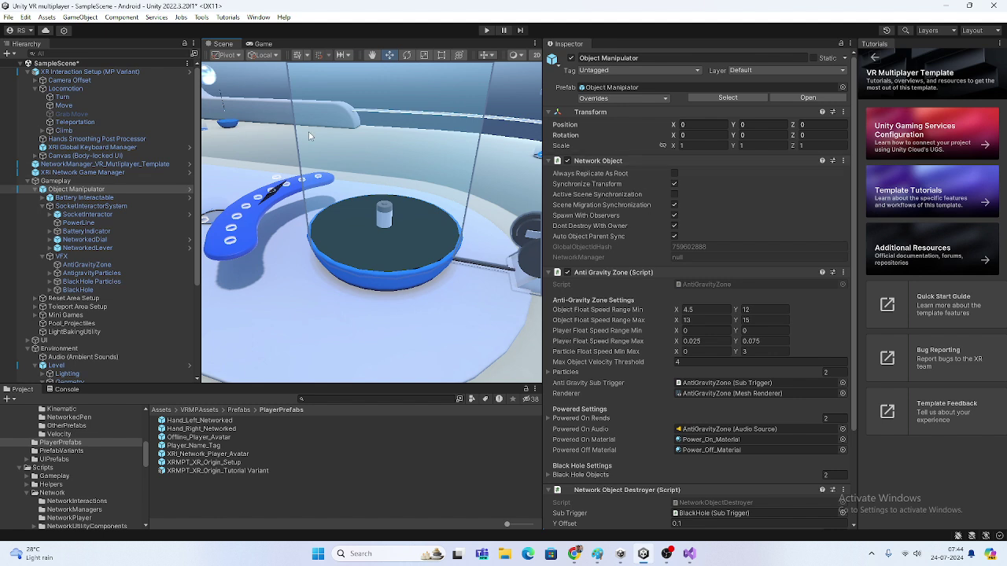
pyautogui.click(571, 58)
pyautogui.click(571, 58)
pyautogui.click(572, 58)
pyautogui.click(571, 58)
pyautogui.scroll(-3, 625, 290)
pyautogui.scroll(-1, 580, 226)
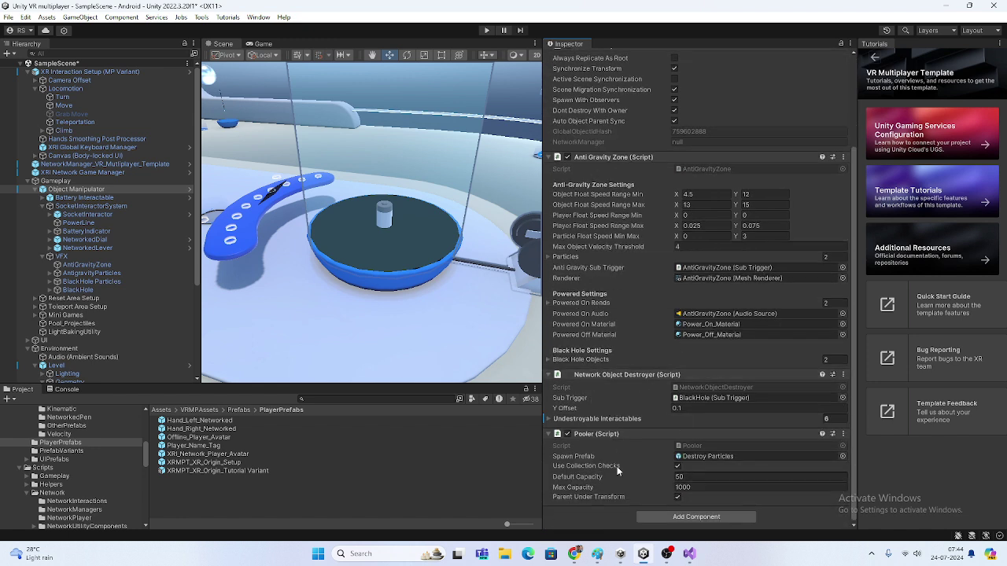
# - Frame the Battery Interactable and read through its Rigidbody, grab and network physics components
pyautogui.click(100, 198)
pyautogui.press('f')
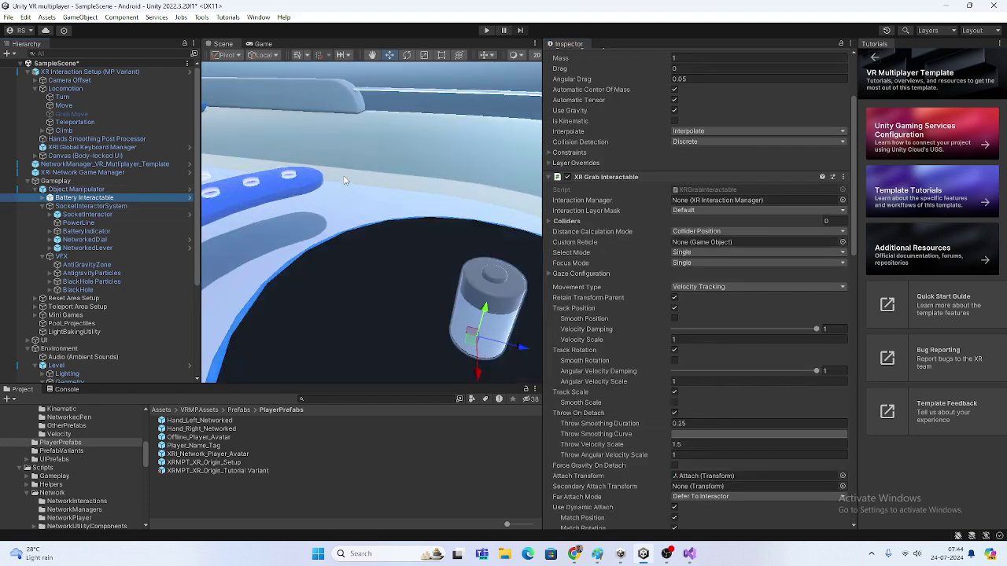
pyautogui.scroll(-3, 324, 182)
pyautogui.scroll(3, 602, 225)
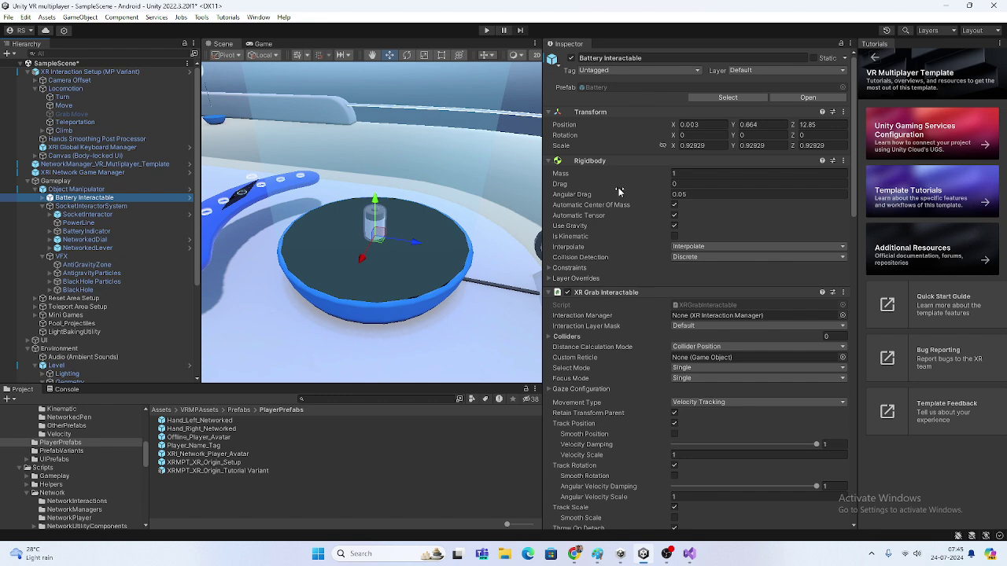
pyautogui.scroll(-3, 628, 189)
pyautogui.scroll(2, 612, 176)
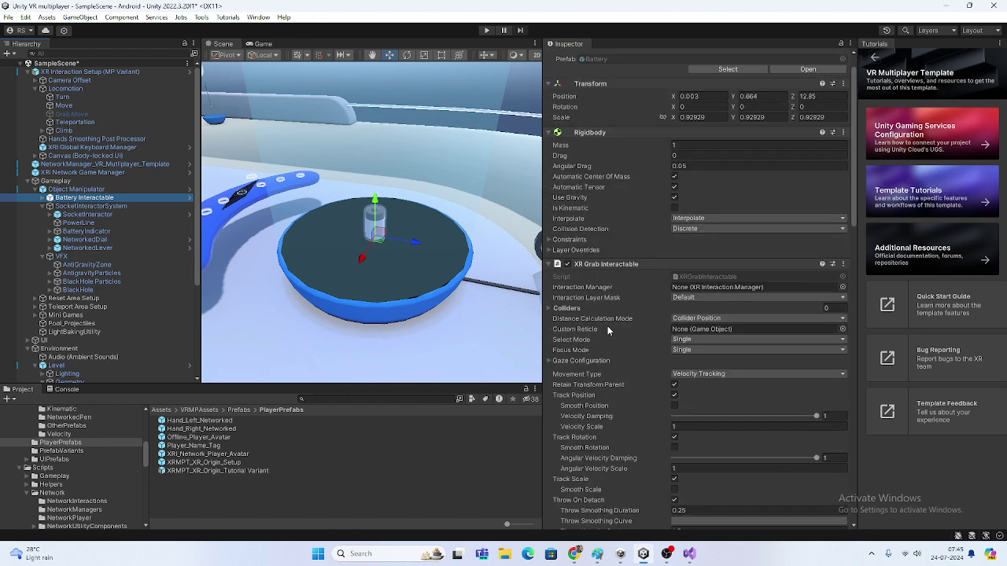
pyautogui.scroll(-3, 613, 285)
pyautogui.scroll(-3, 630, 205)
pyautogui.scroll(-6, 635, 193)
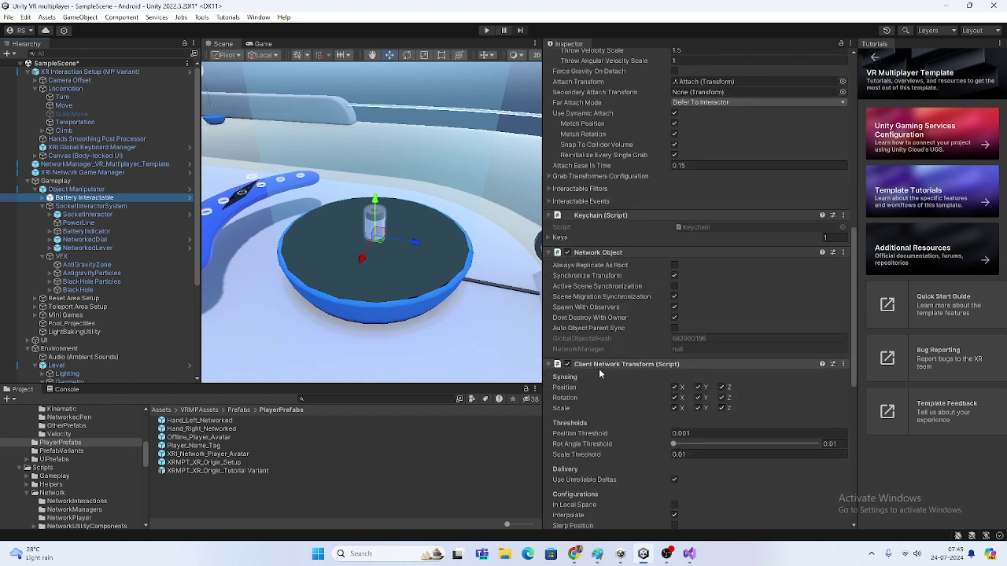
pyautogui.scroll(-2, 647, 342)
pyautogui.scroll(-3, 614, 302)
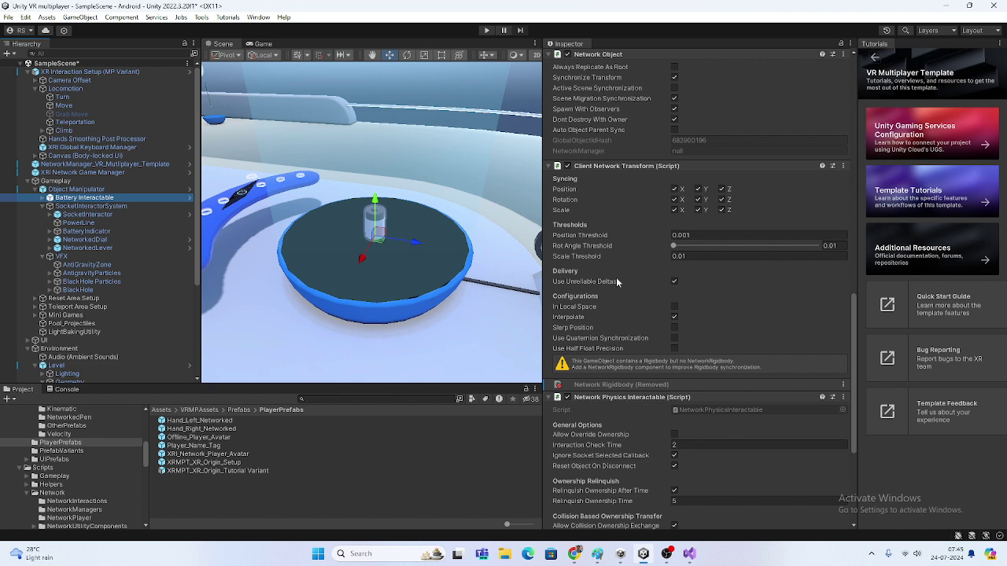
pyautogui.scroll(-2, 618, 249)
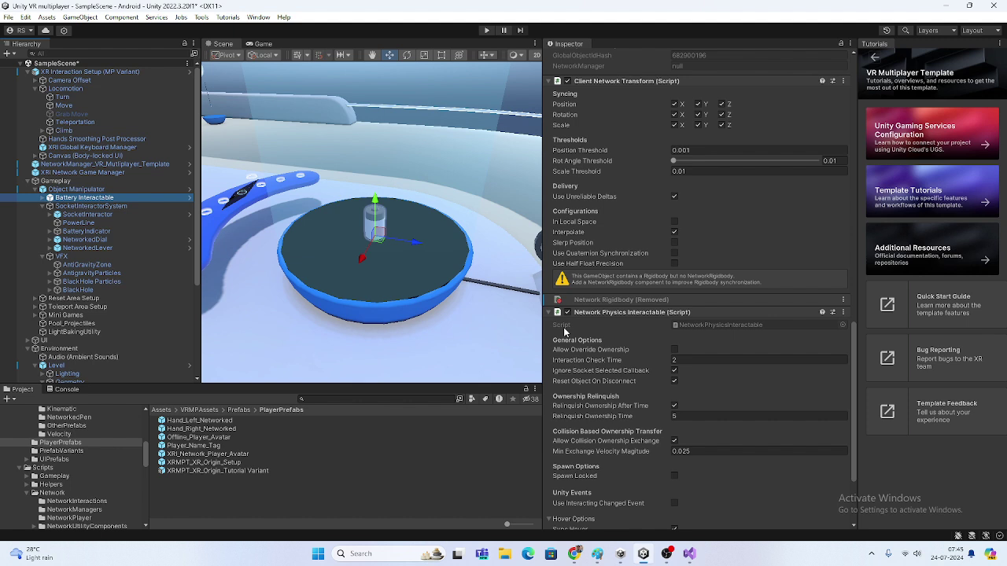
pyautogui.scroll(-4, 653, 320)
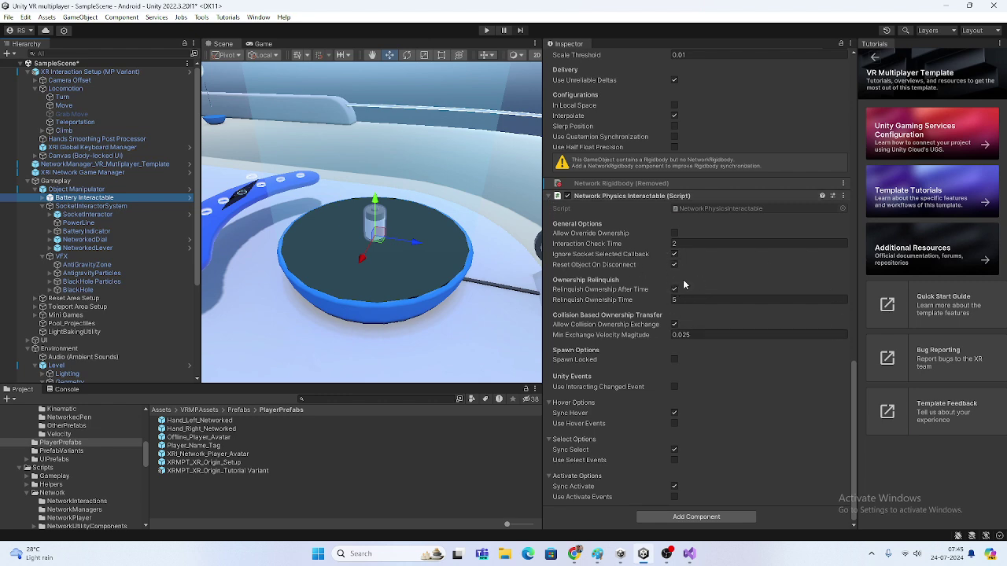
pyautogui.scroll(3, 687, 286)
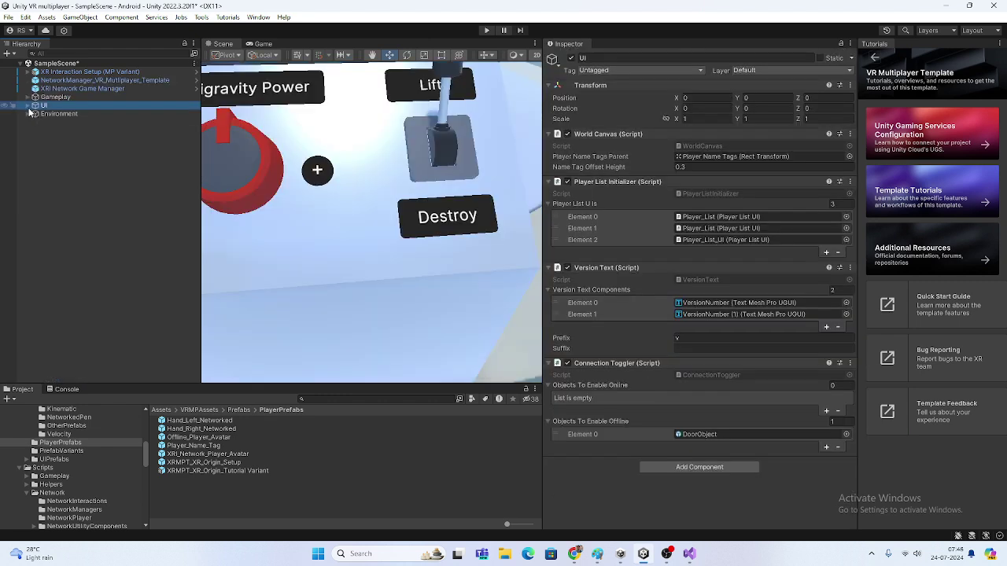
# - Frame the World Space Canvas under UI and orbit around its name-change panel and the platform
pyautogui.click(28, 106)
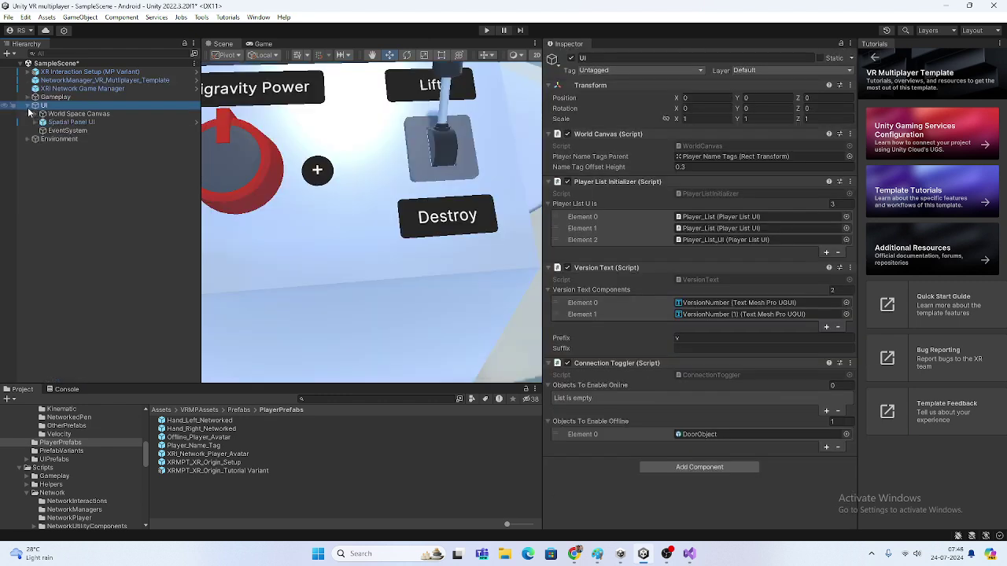
pyautogui.doubleClick(77, 113)
pyautogui.keyDown('alt'); pyautogui.moveTo(389, 209); pyautogui.dragTo(432, 177); pyautogui.keyUp('alt')
pyautogui.scroll(6, 437, 181)
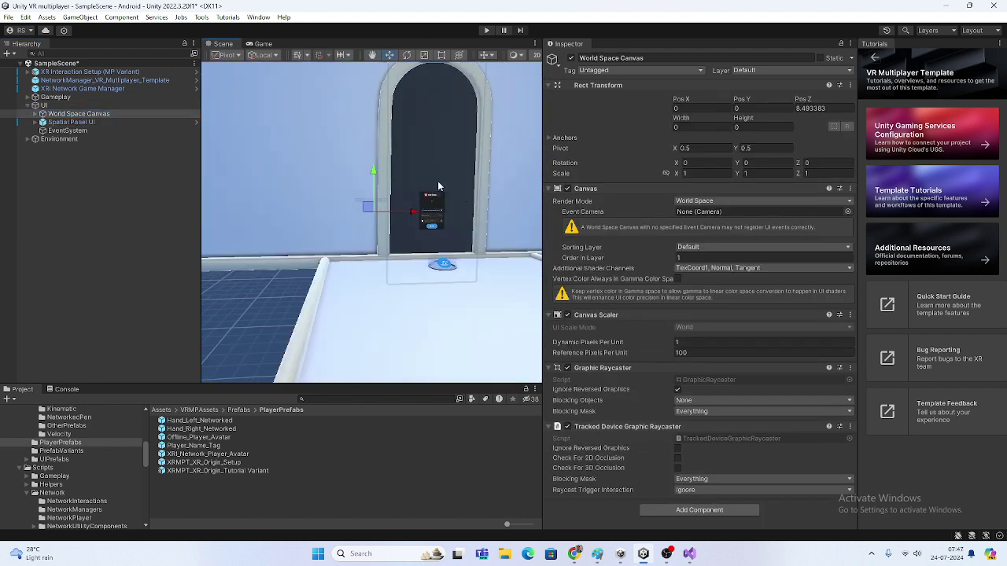
pyautogui.scroll(6, 412, 241)
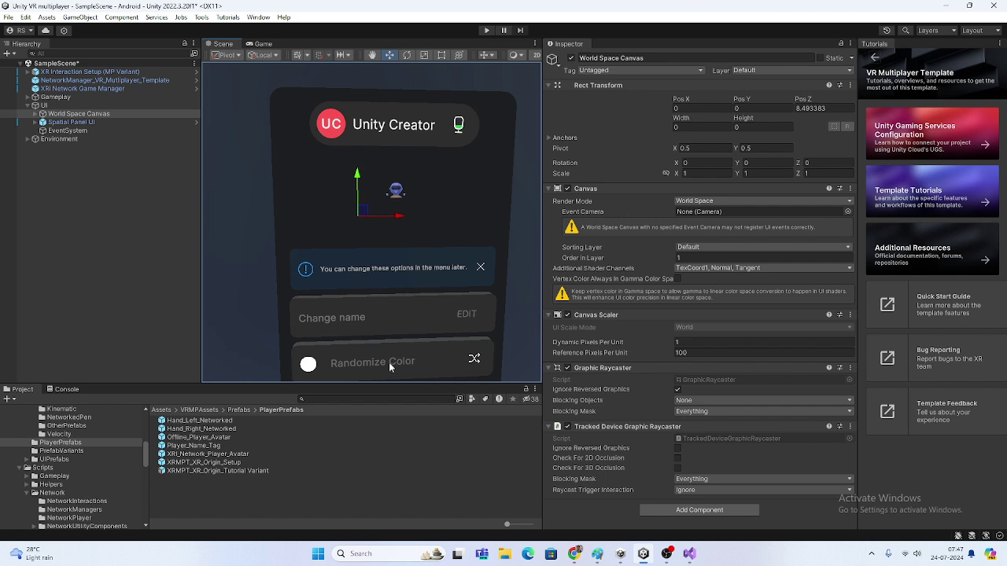
pyautogui.scroll(-3, 369, 213)
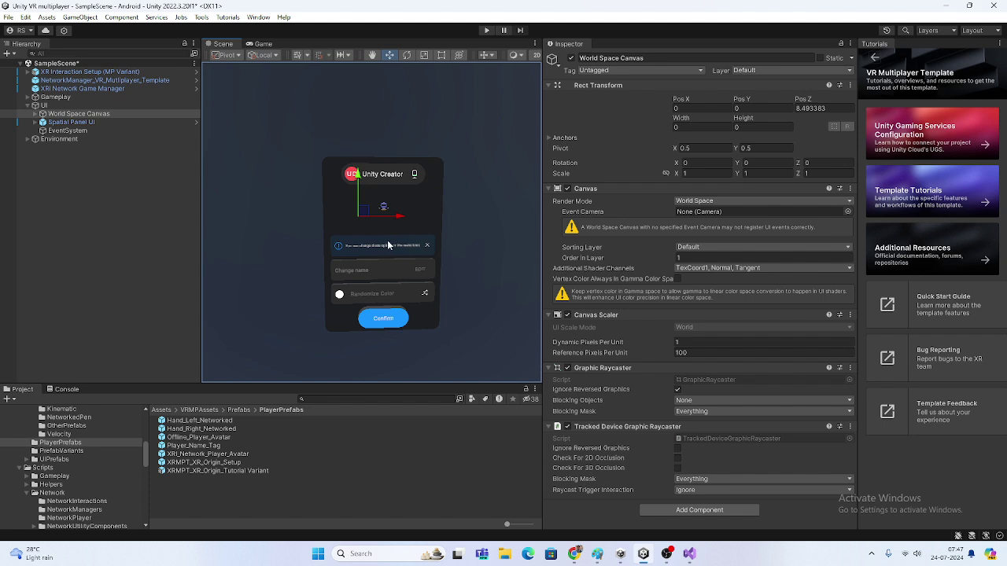
pyautogui.scroll(-5, 383, 234)
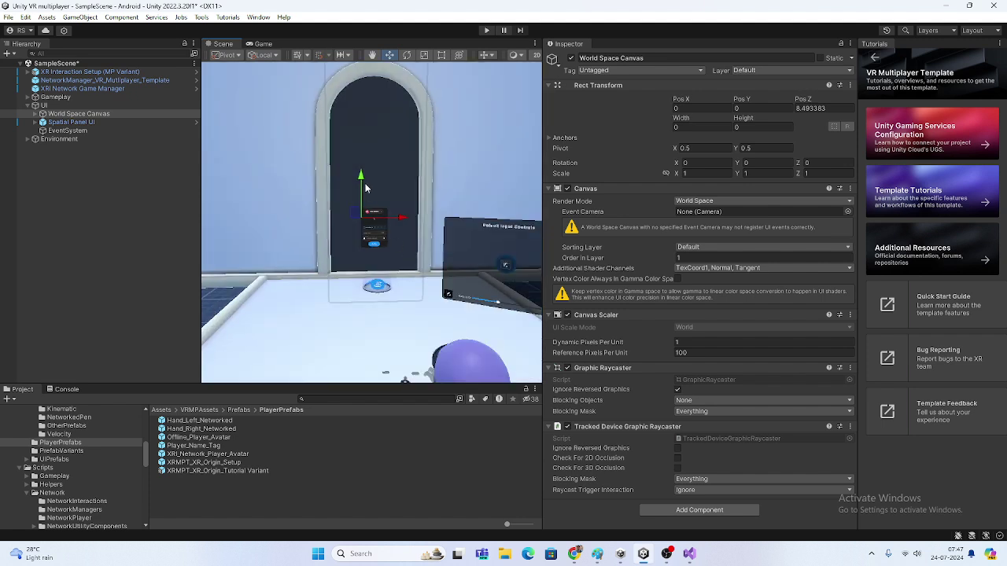
pyautogui.scroll(-10, 405, 202)
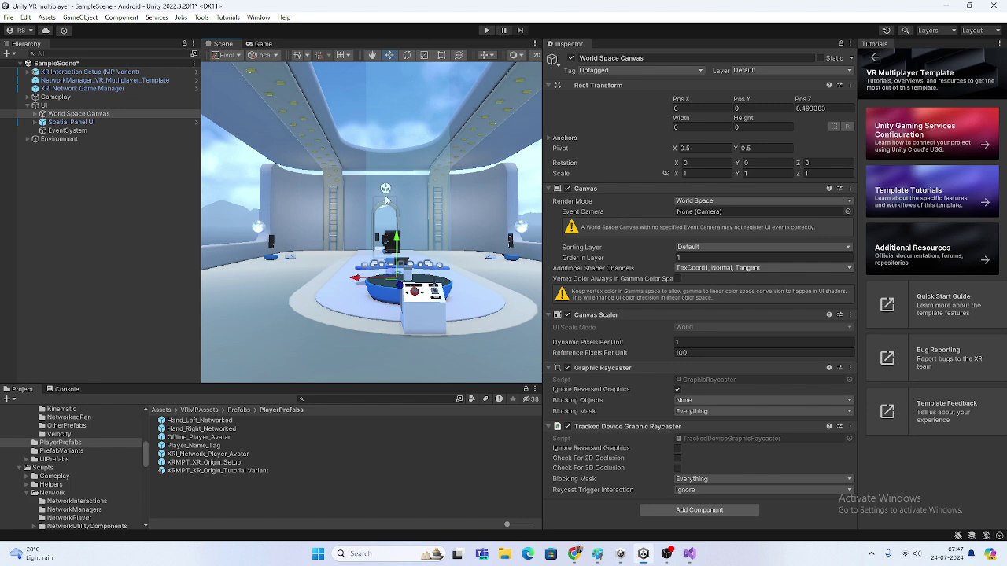
pyautogui.keyDown('alt'); pyautogui.moveTo(395, 192); pyautogui.dragTo(274, 232); pyautogui.keyUp('alt')
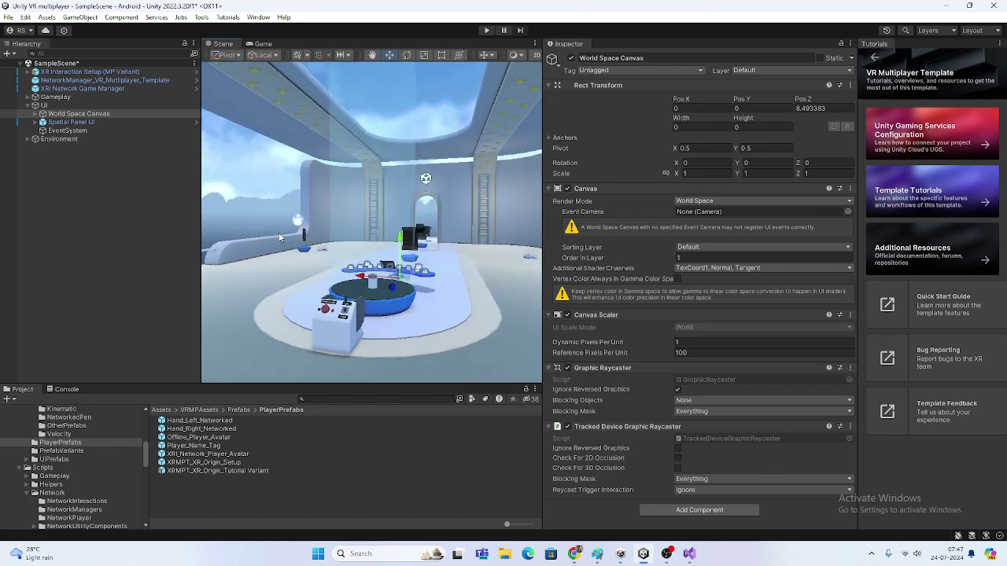